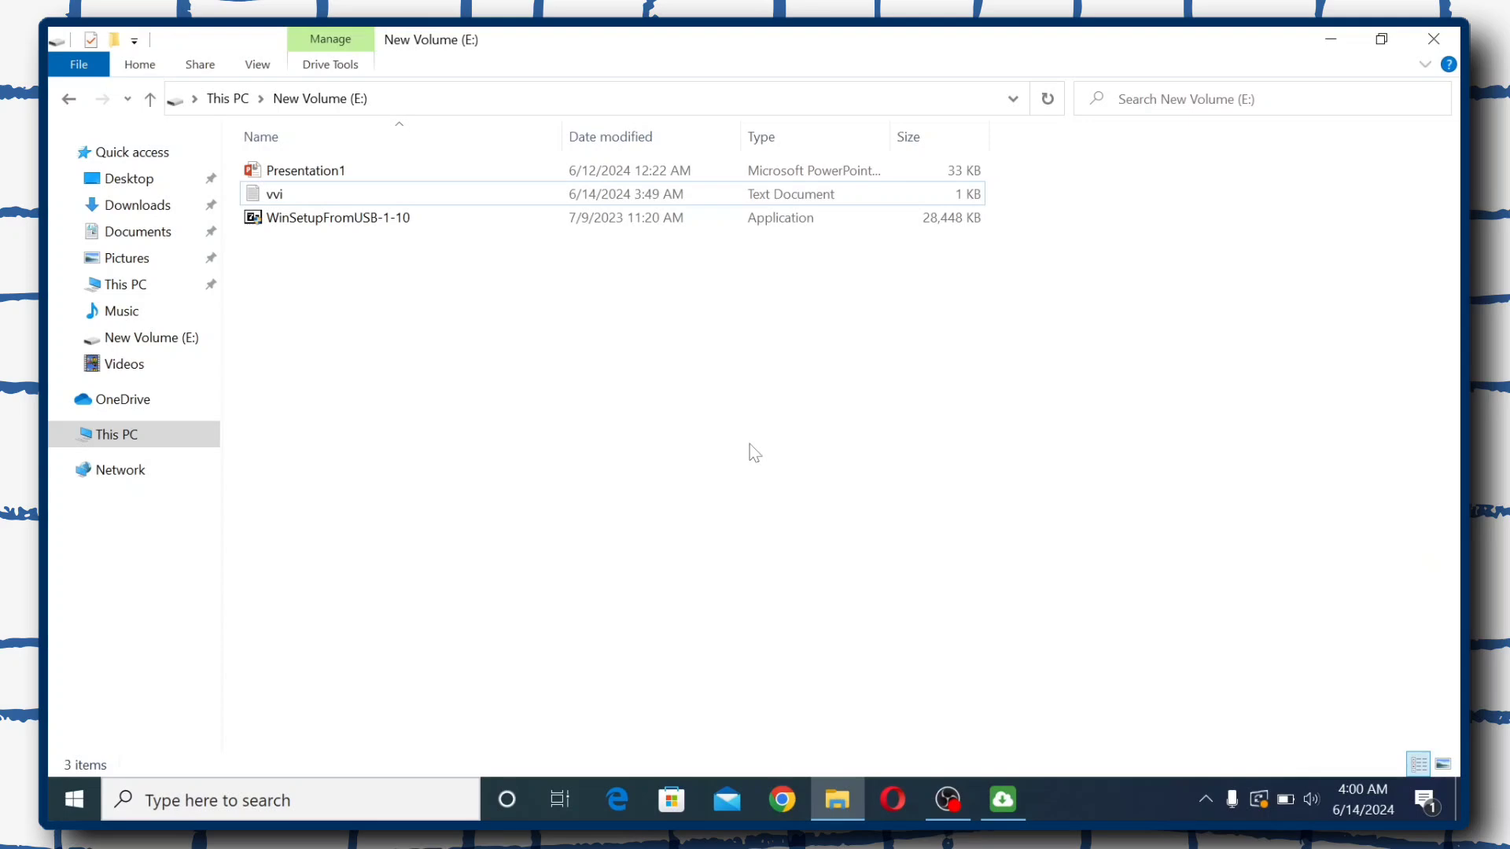
# Delete all files in New Volume (E:), including Presentation1, vvi and WinSetupFromUSB-1-10
pyautogui.hotkey('ctrl', 'a')
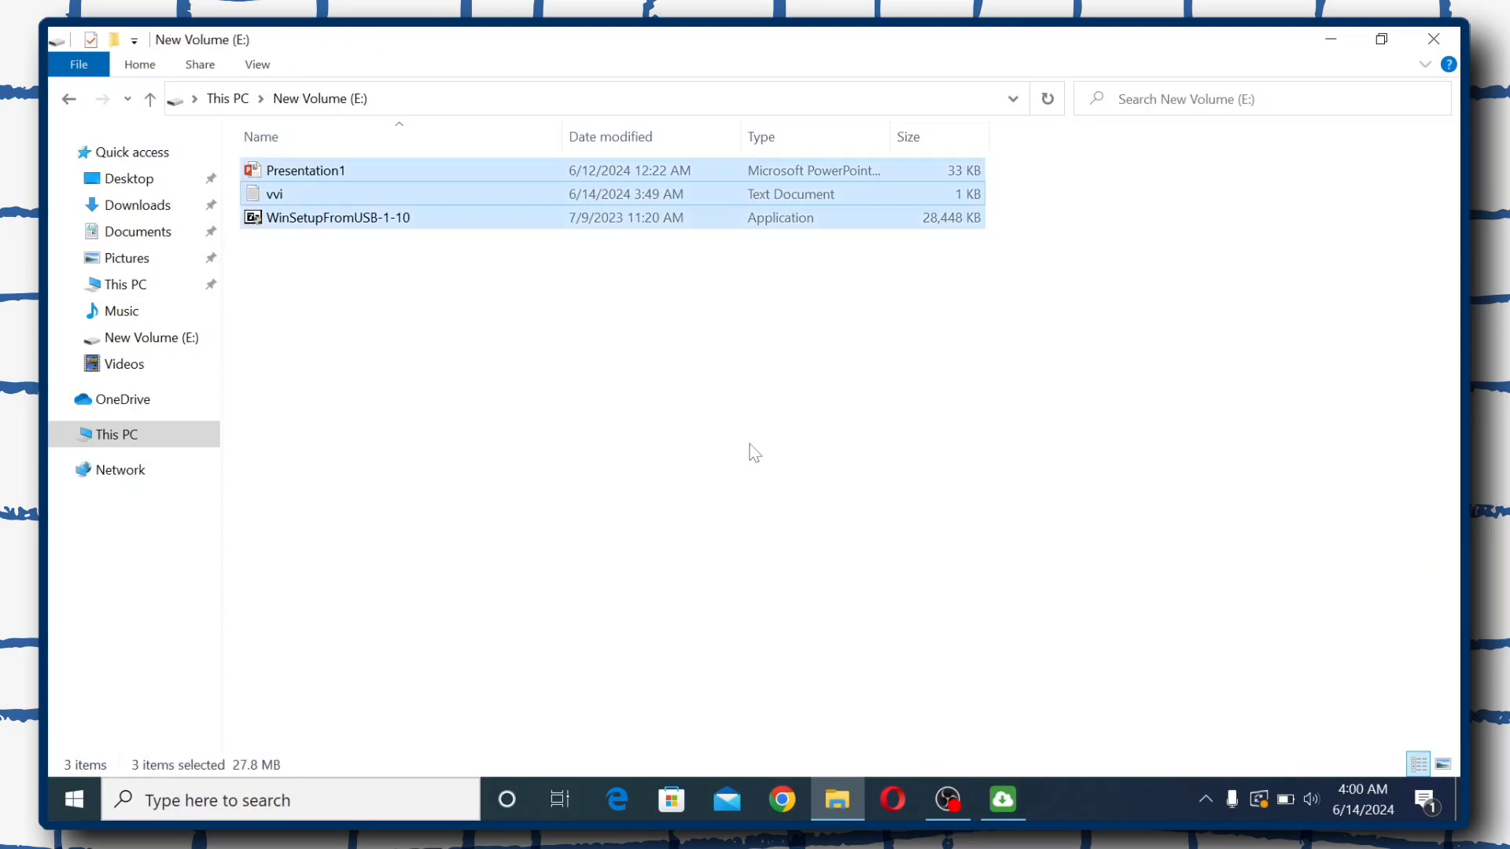
pyautogui.rightClick(669, 170)
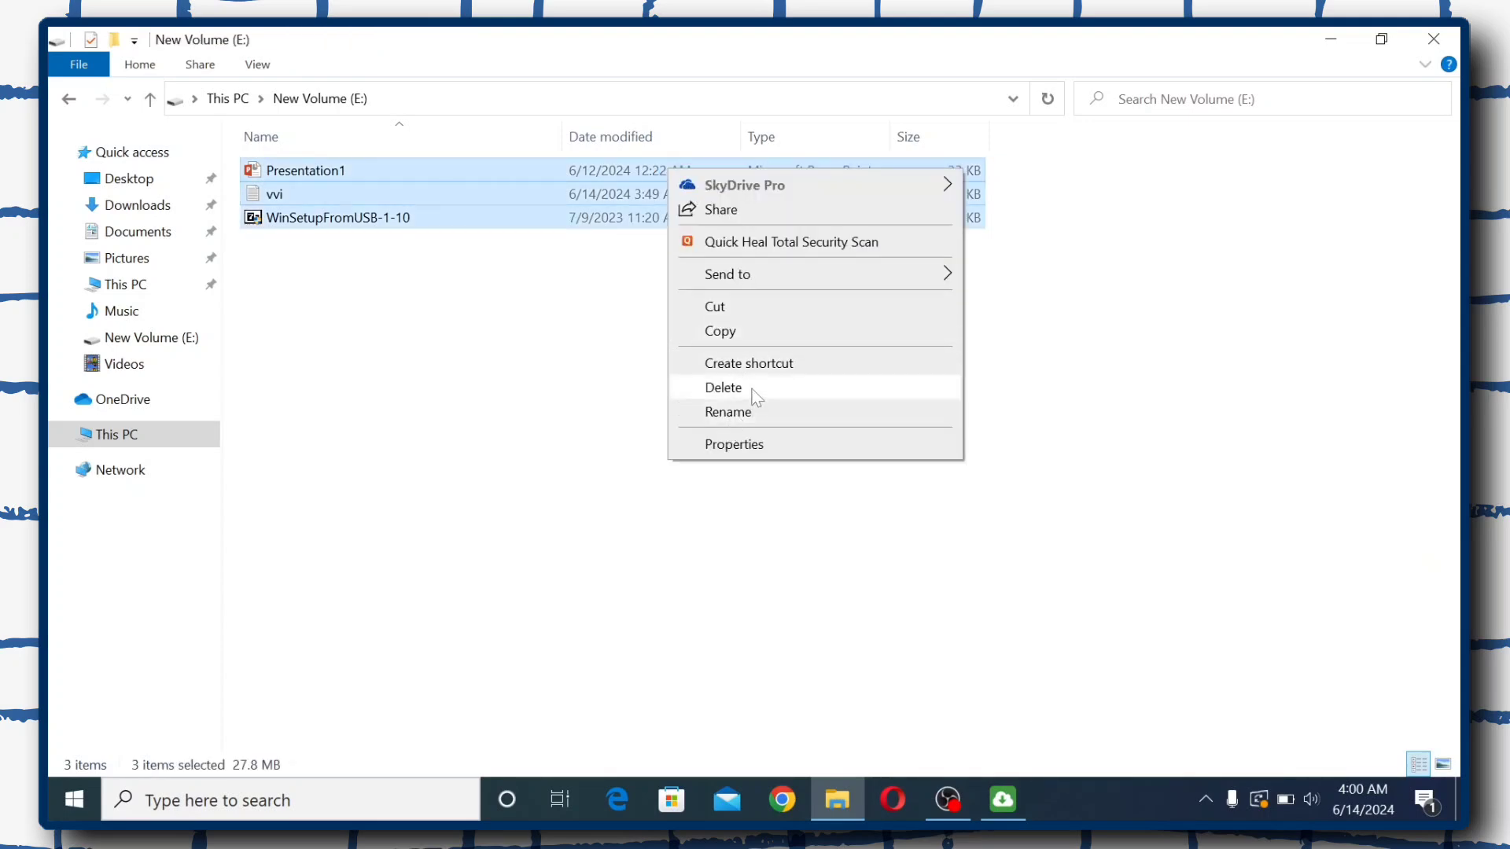
pyautogui.click(723, 387)
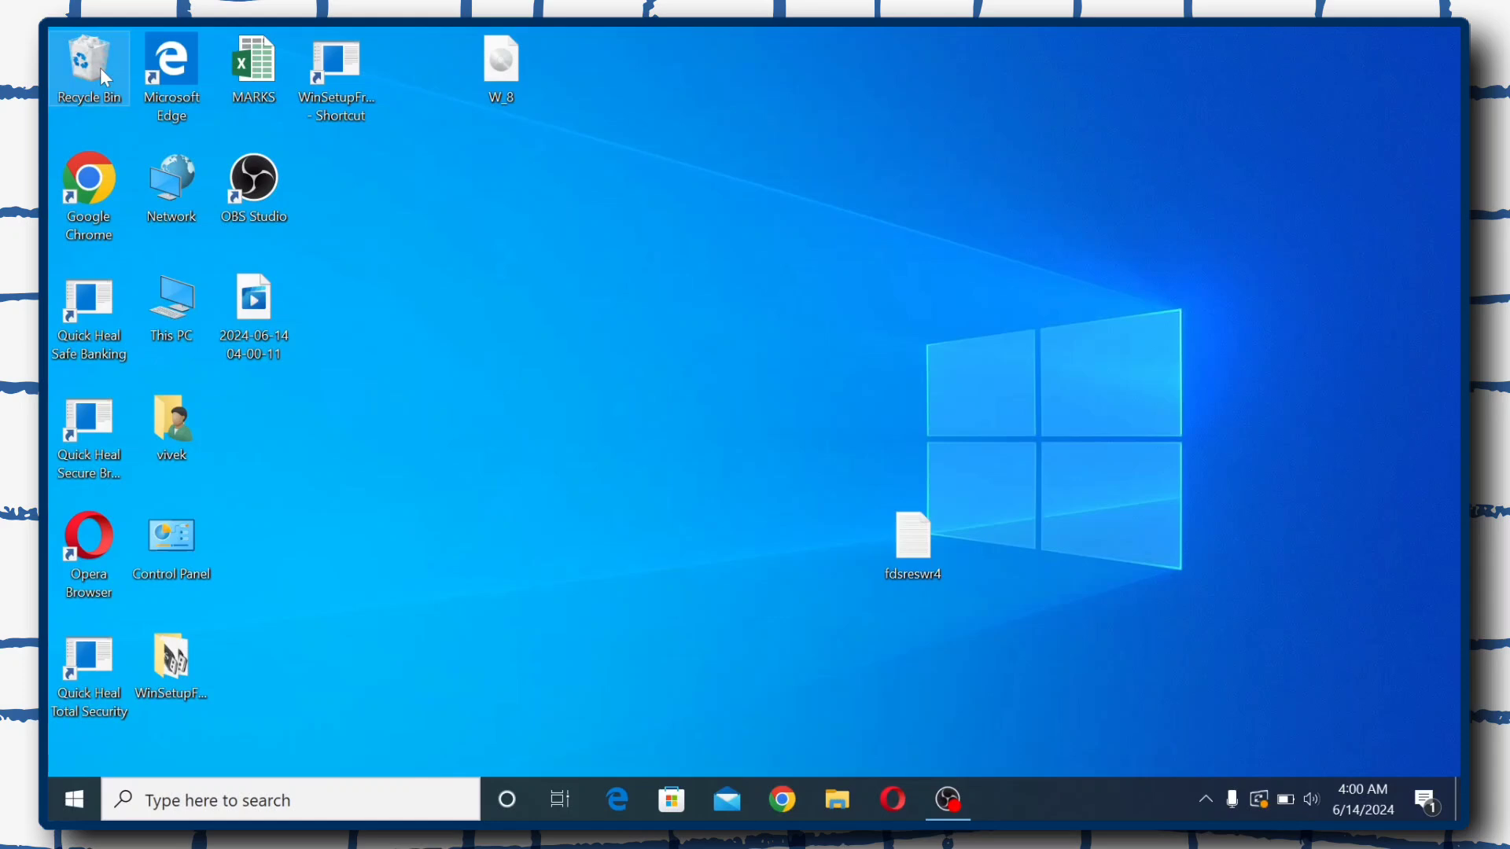
# Permanently delete all items in the Recycle Bin and close its window
pyautogui.doubleClick(100, 67)
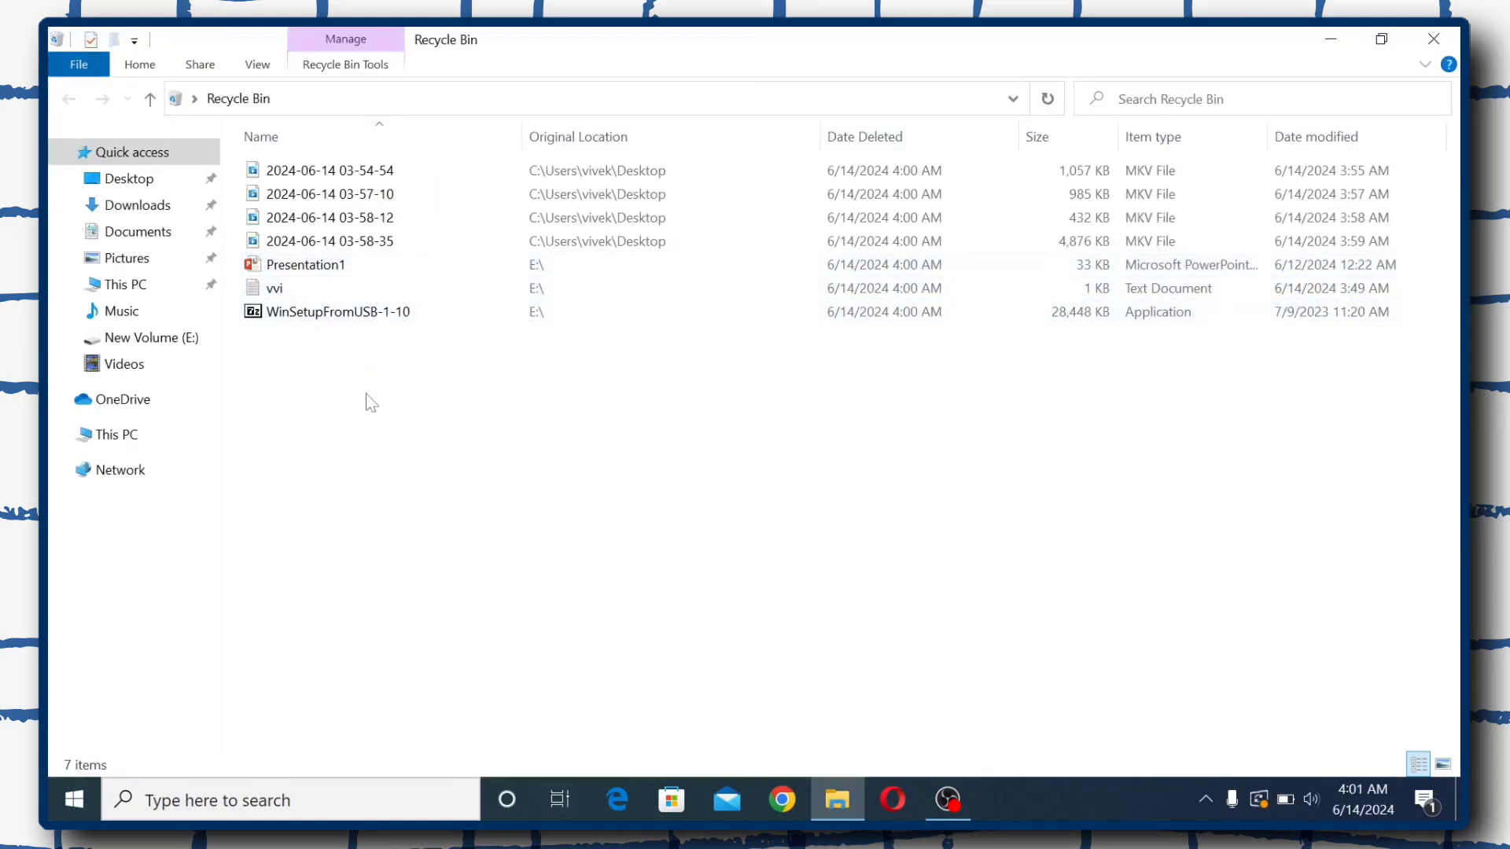
pyautogui.hotkey('ctrl', 'a')
pyautogui.rightClick(371, 277)
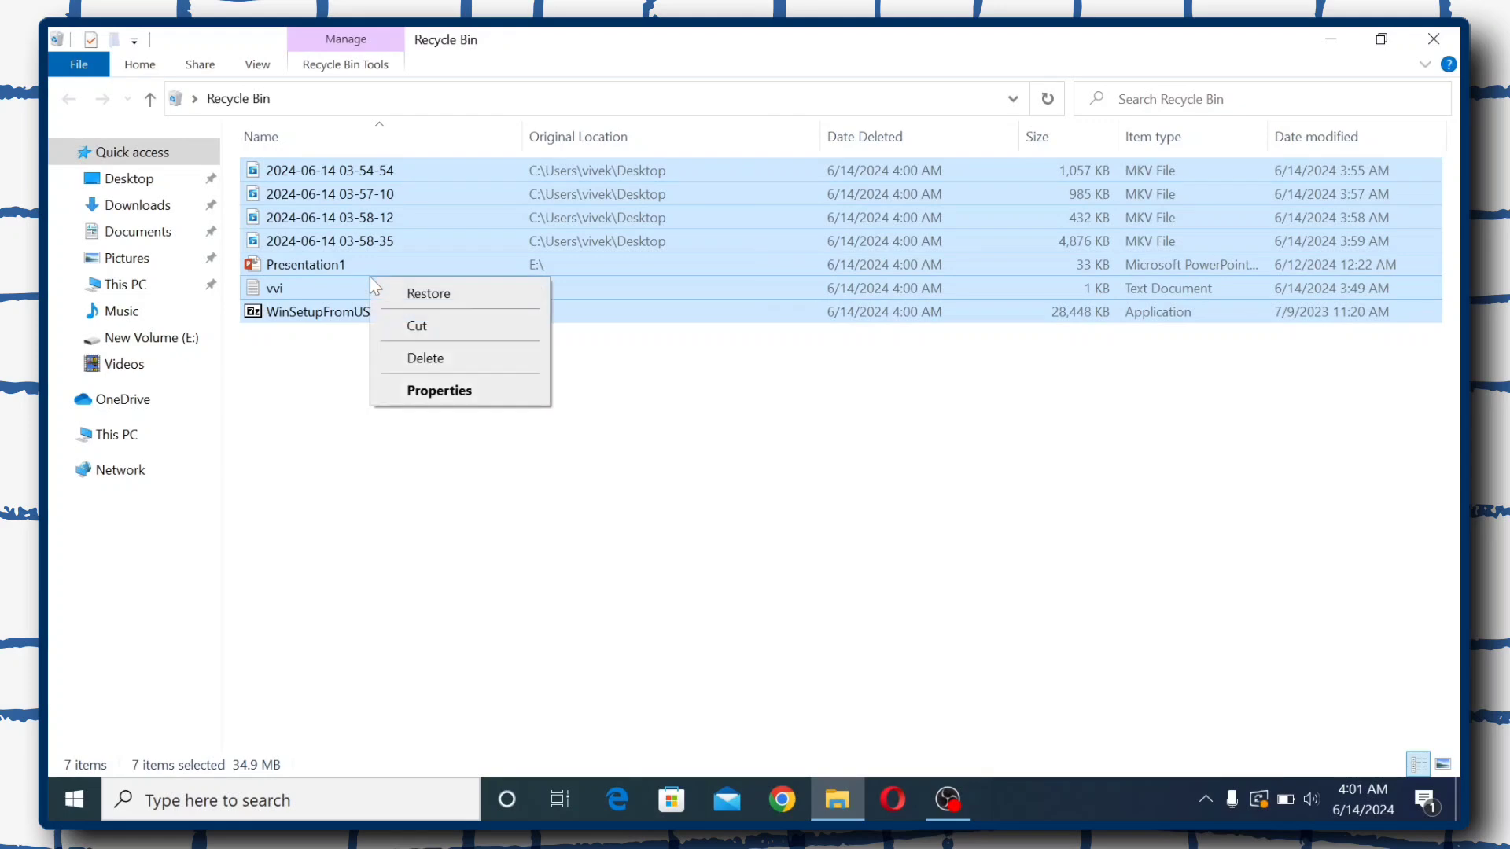
pyautogui.click(483, 362)
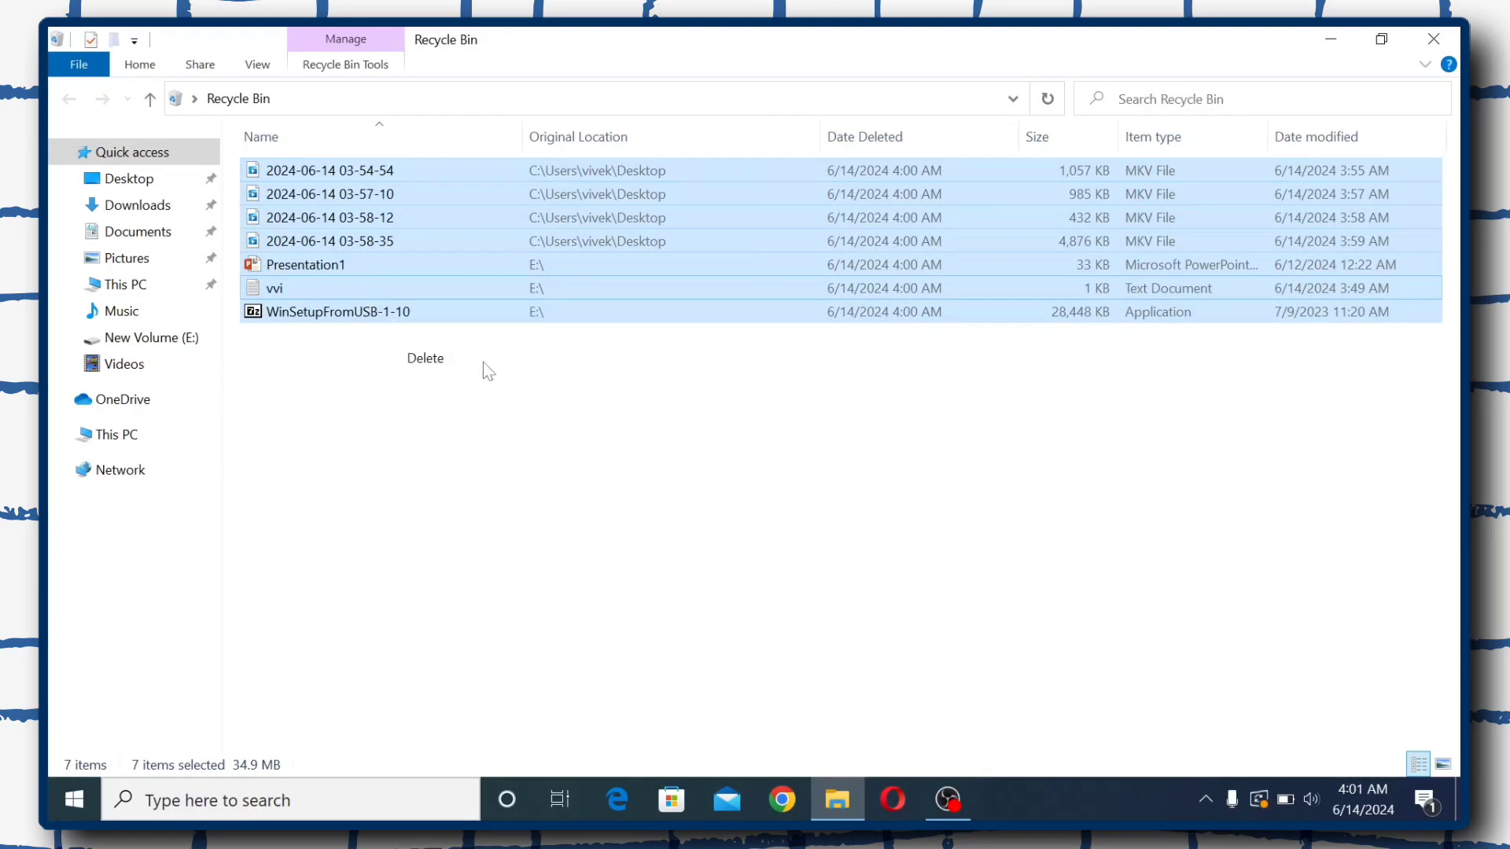
pyautogui.click(837, 435)
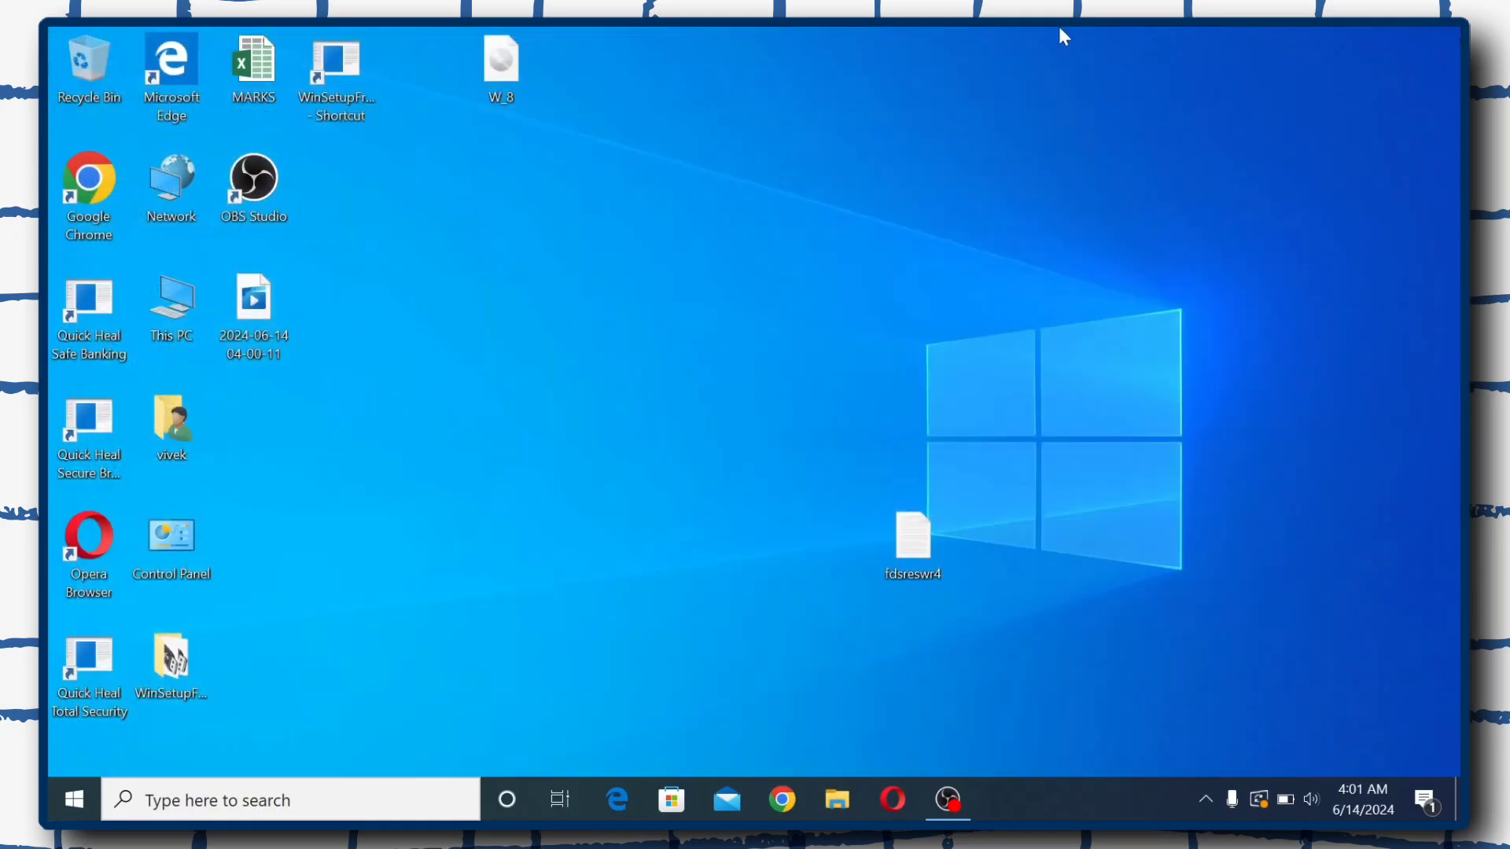
pyautogui.click(1434, 39)
# Check the contents of New Volume (E:) through This PC, and close the window
pyautogui.doubleClick(159, 329)
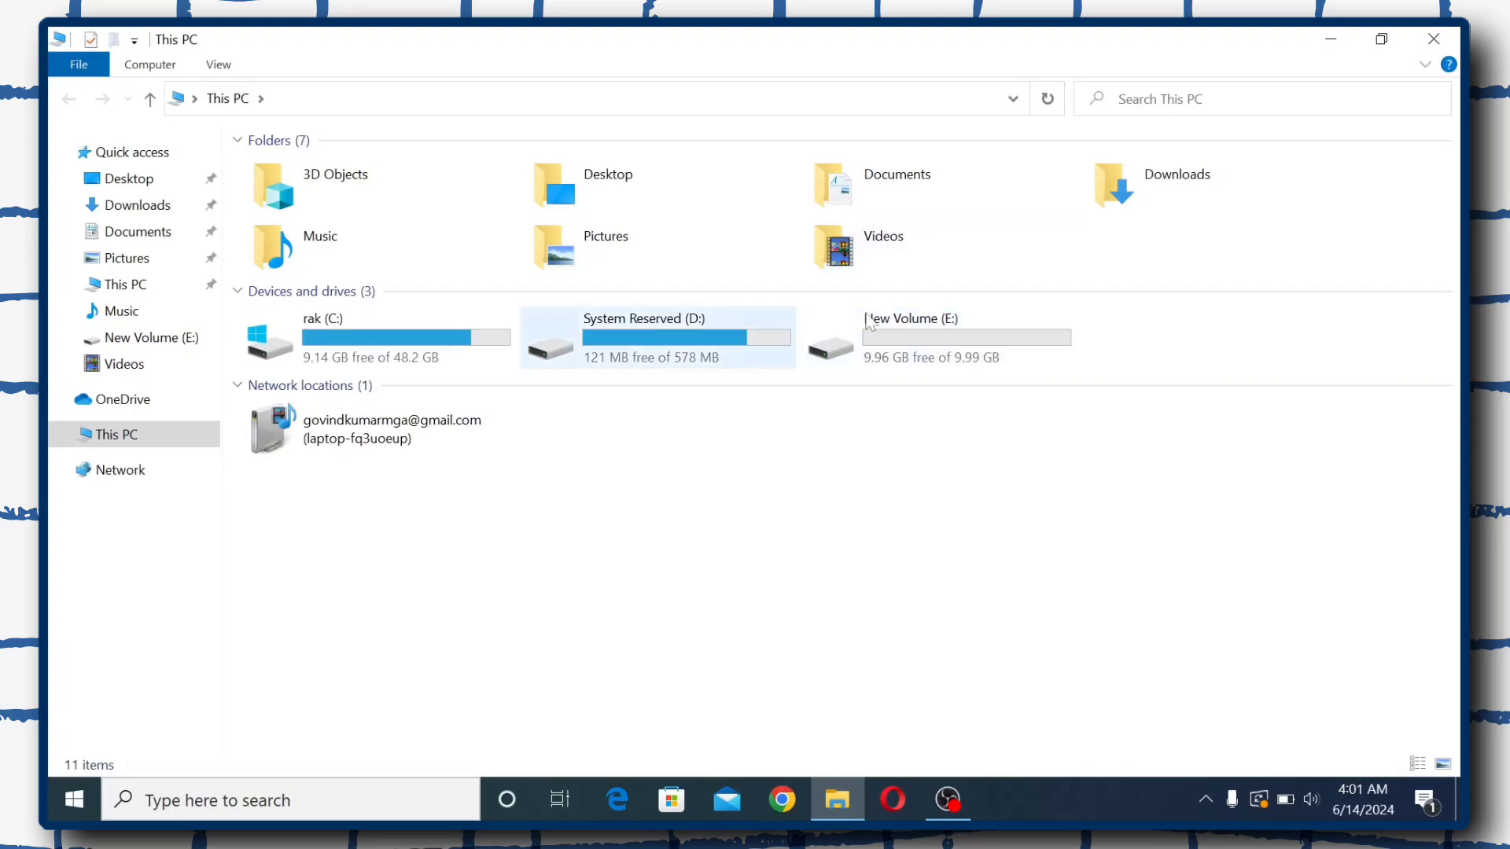
pyautogui.doubleClick(951, 322)
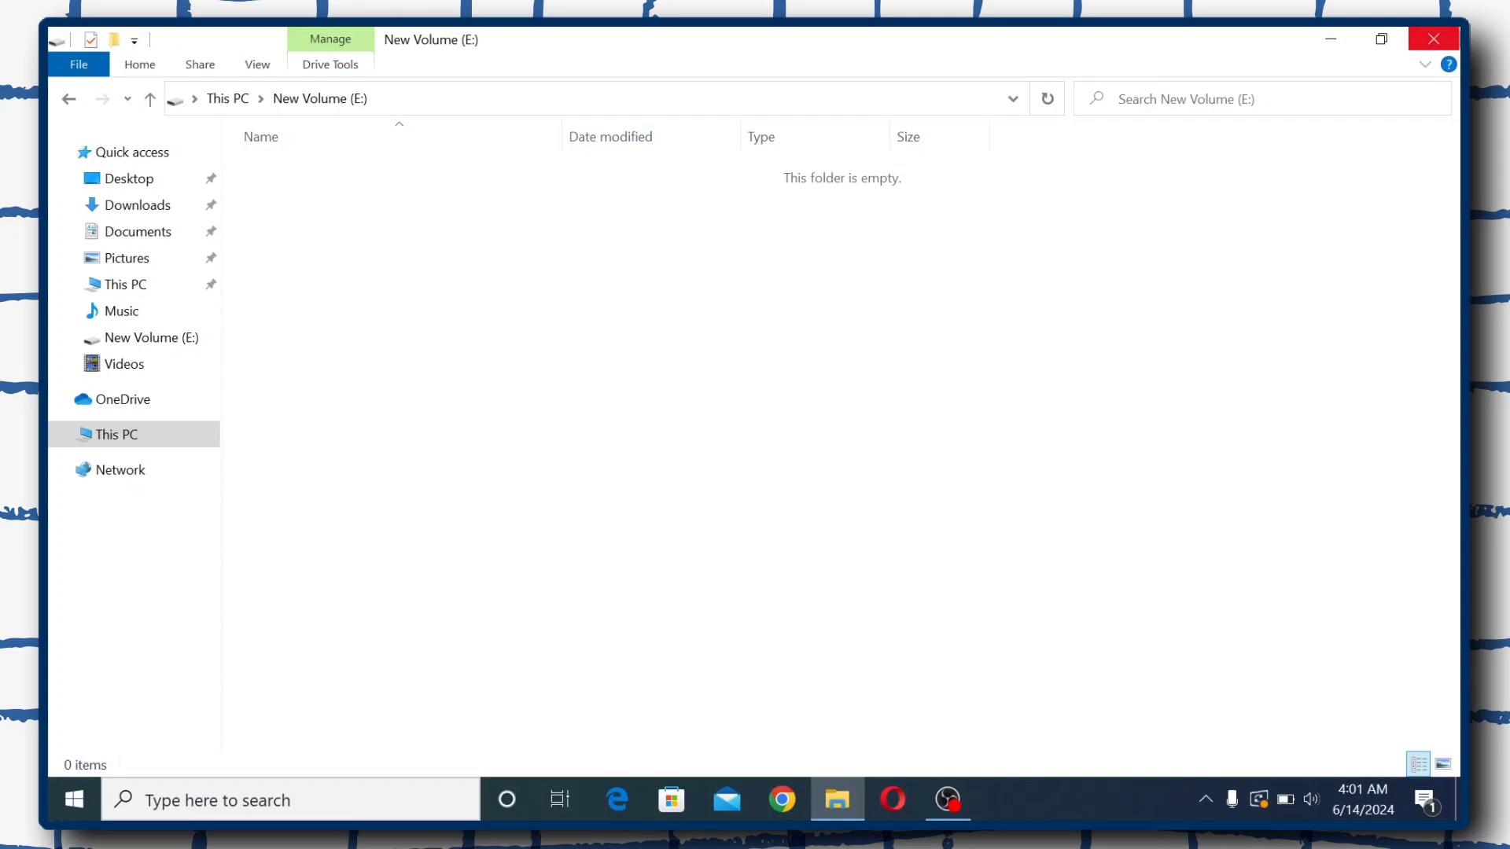
pyautogui.click(1433, 39)
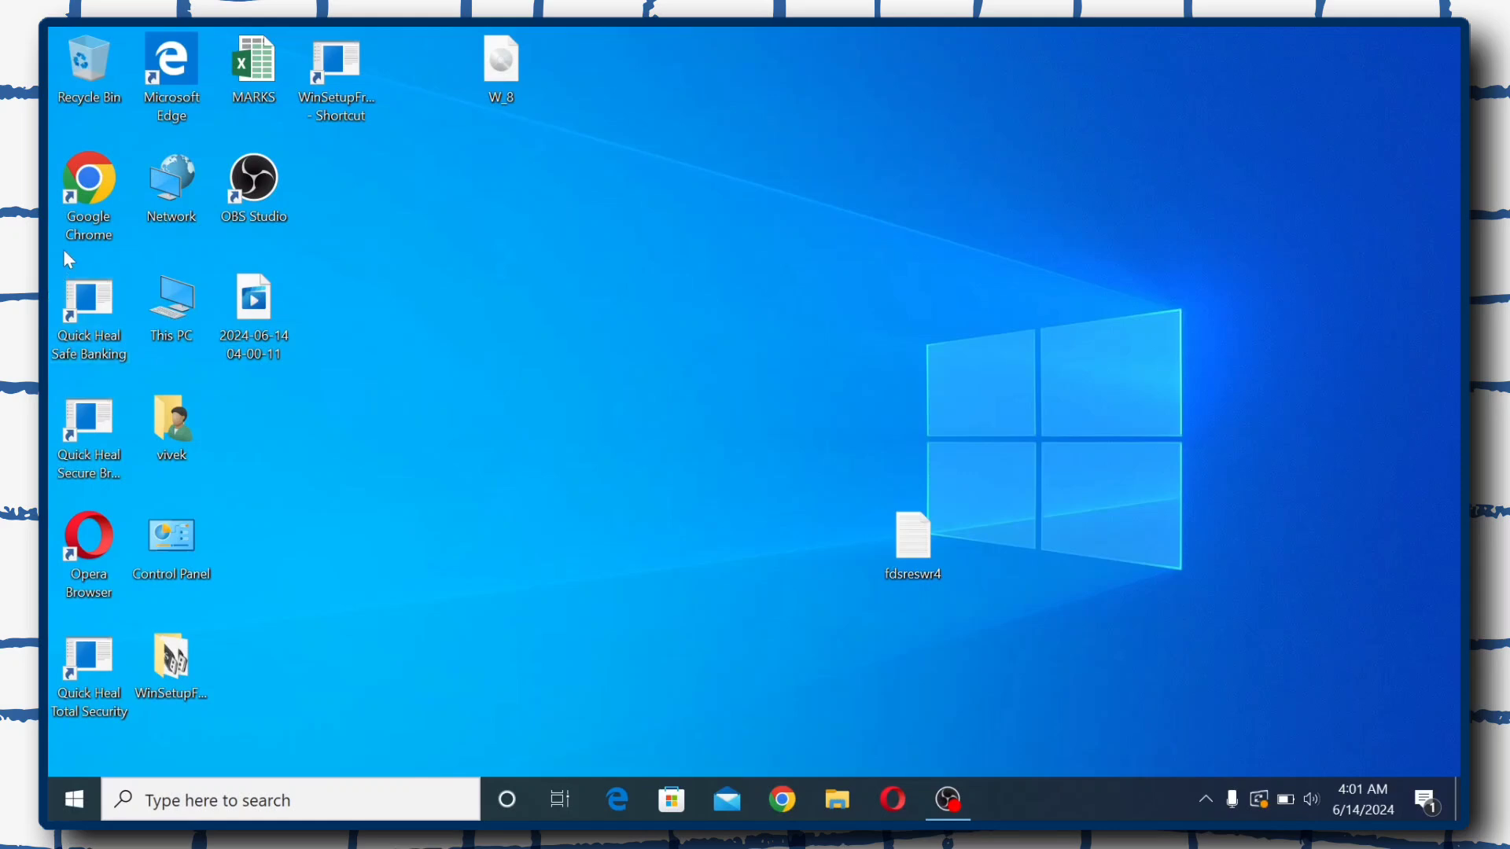
# Switch to Google Chrome and open google.com
pyautogui.doubleClick(103, 197)
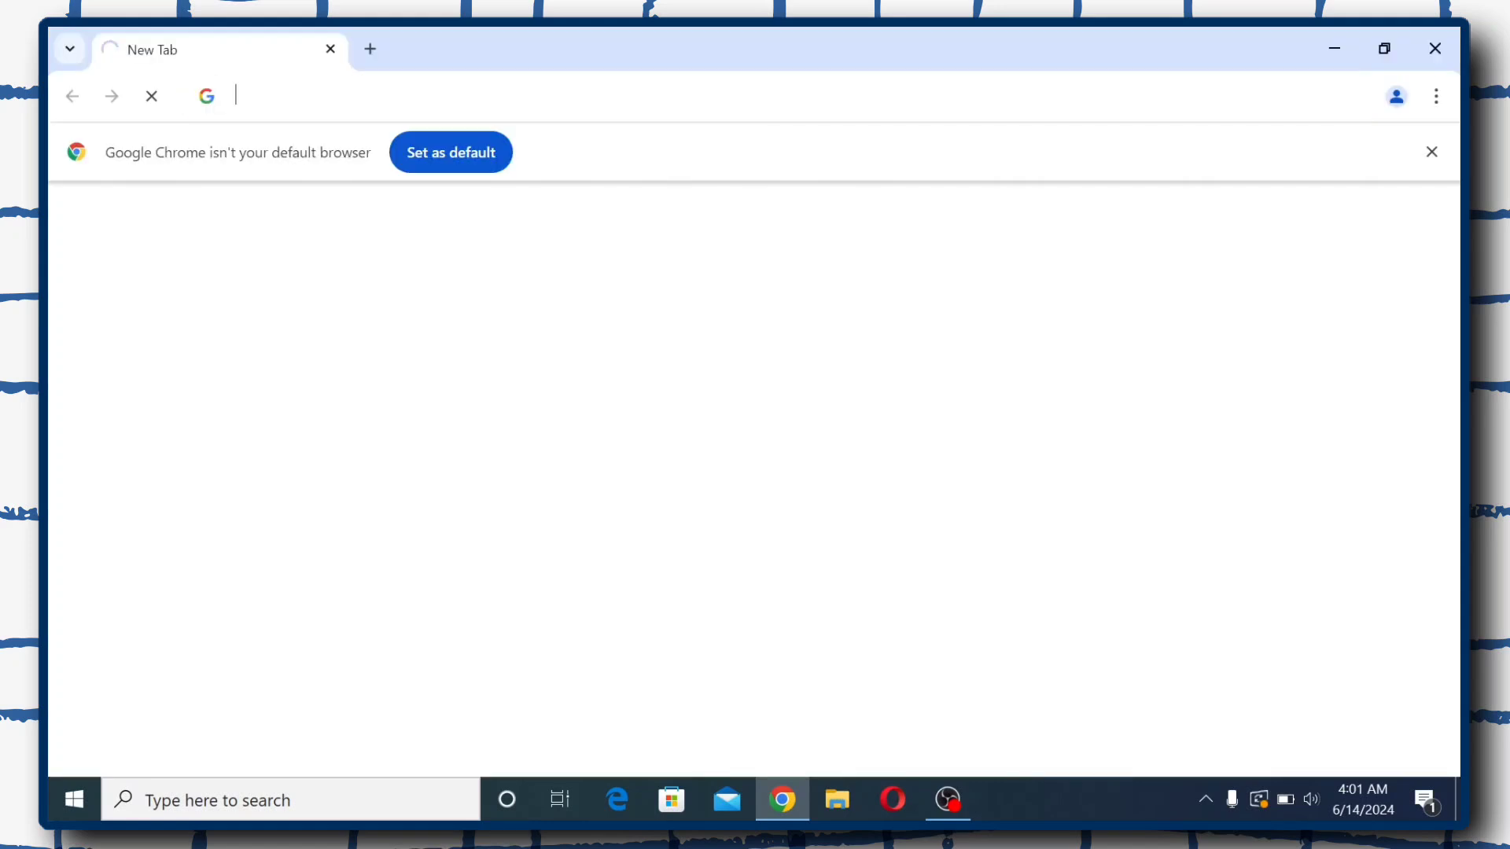
pyautogui.write('google.com')
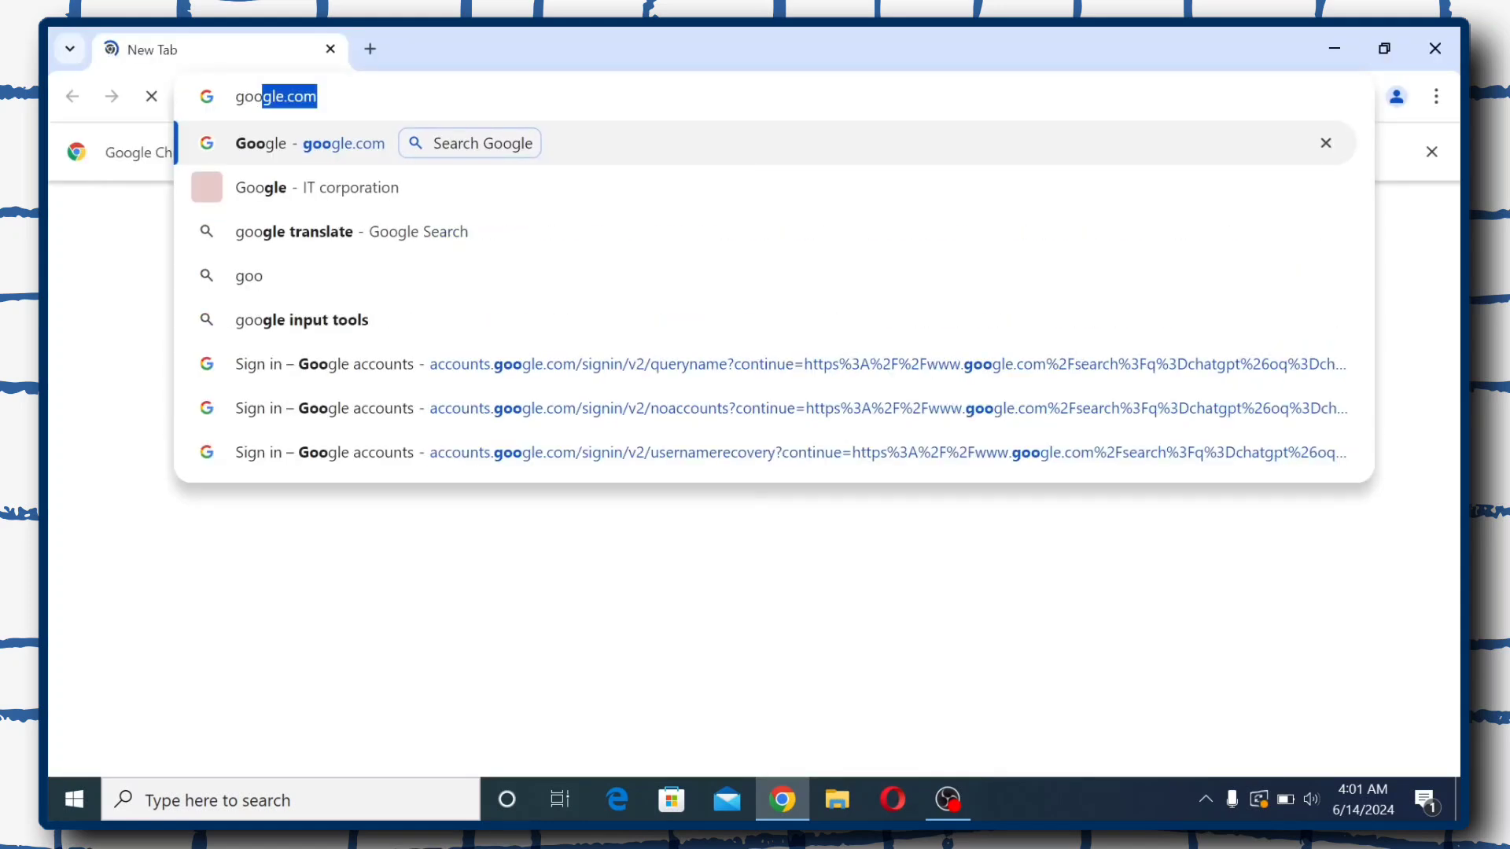
pyautogui.press('Return')
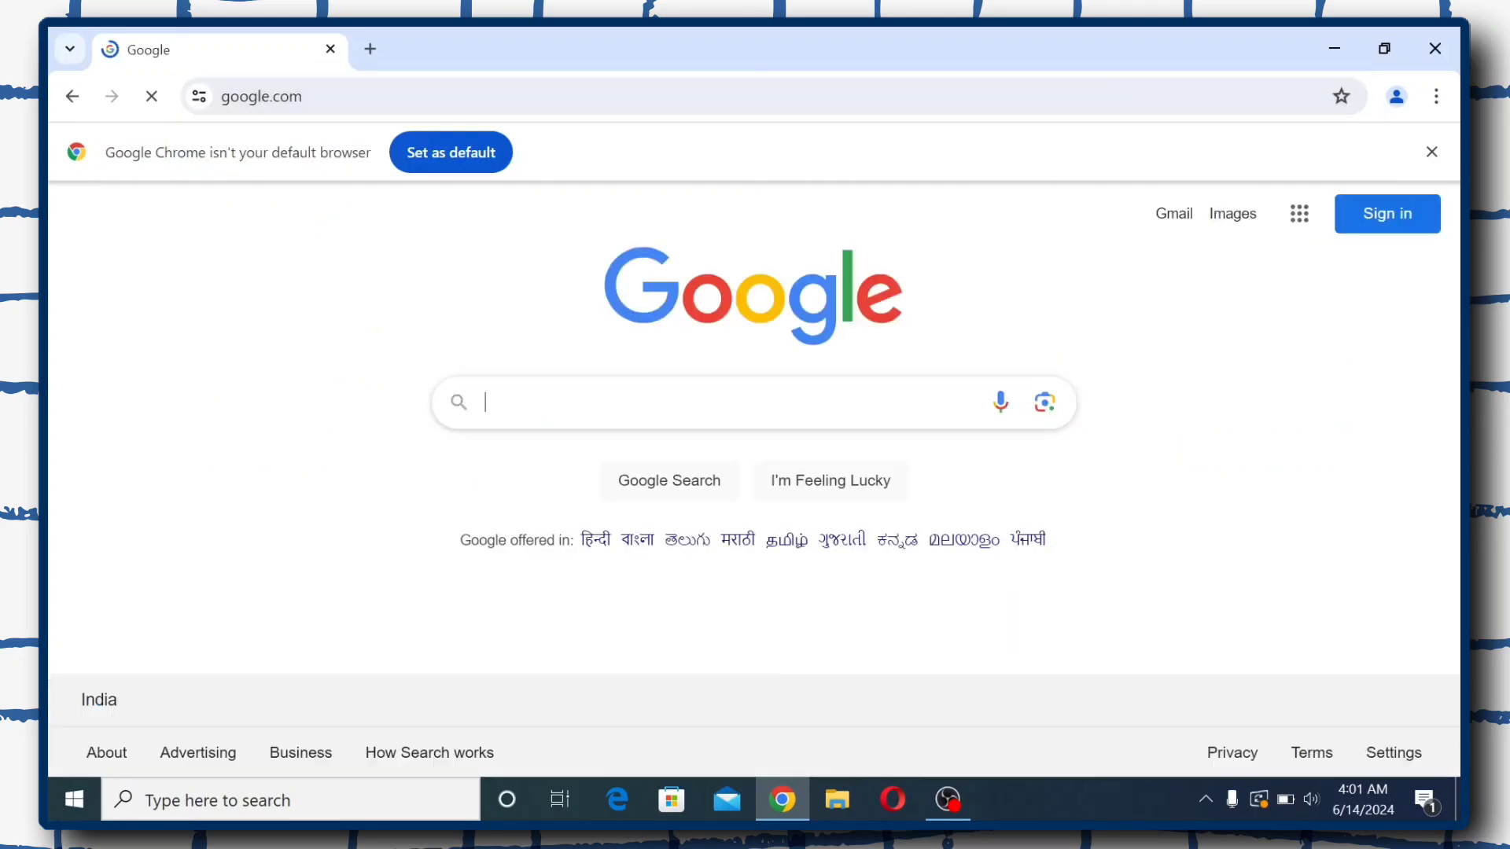
# Search Google for "easeus data recovery" and open the sponsored EaseUS "Get Latest Data Recovery Tool" result
pyautogui.write('ease')
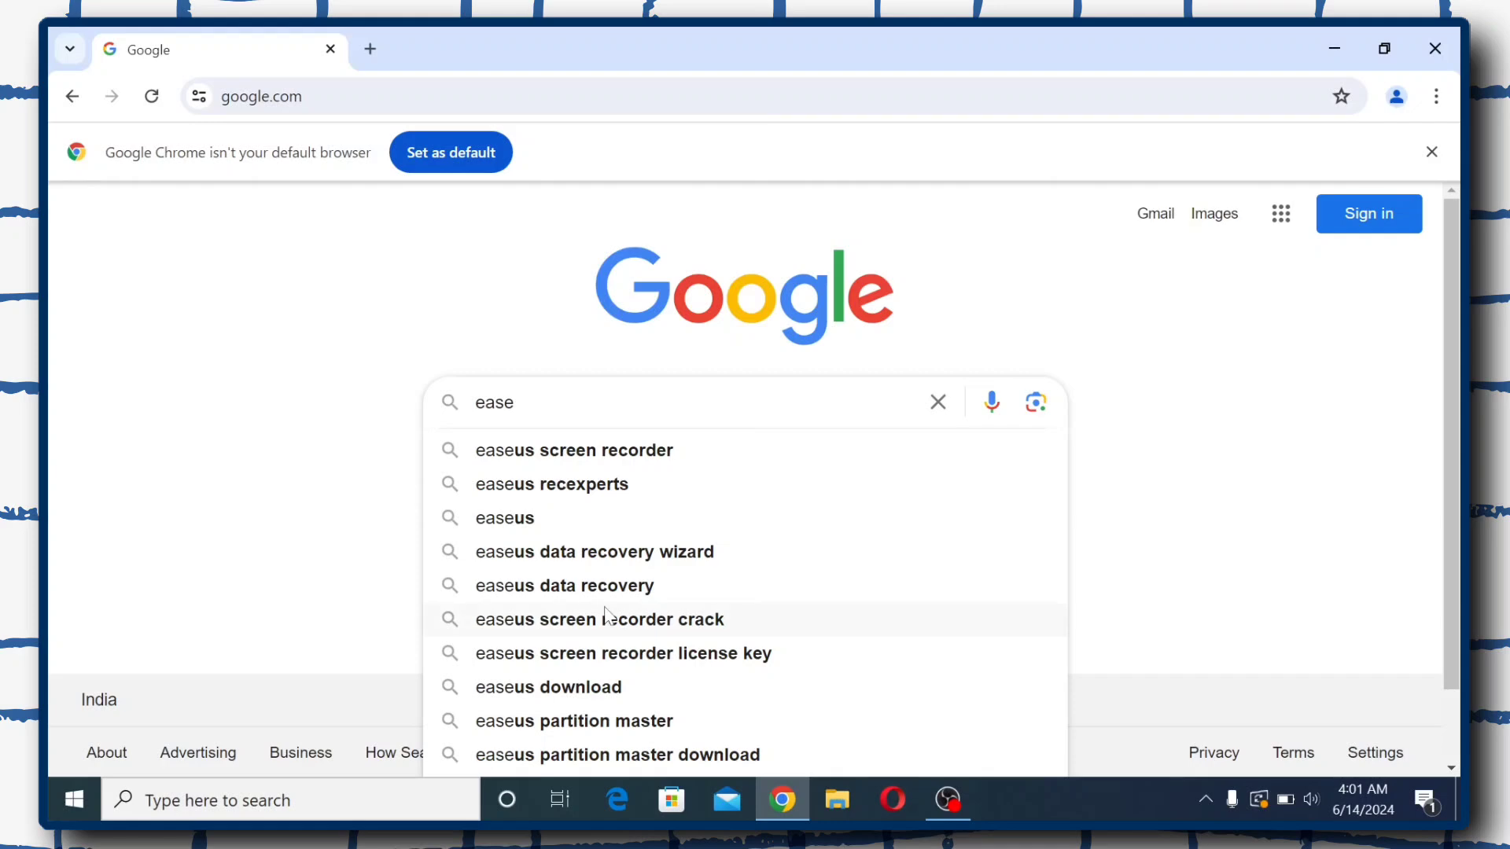
pyautogui.write(' da')
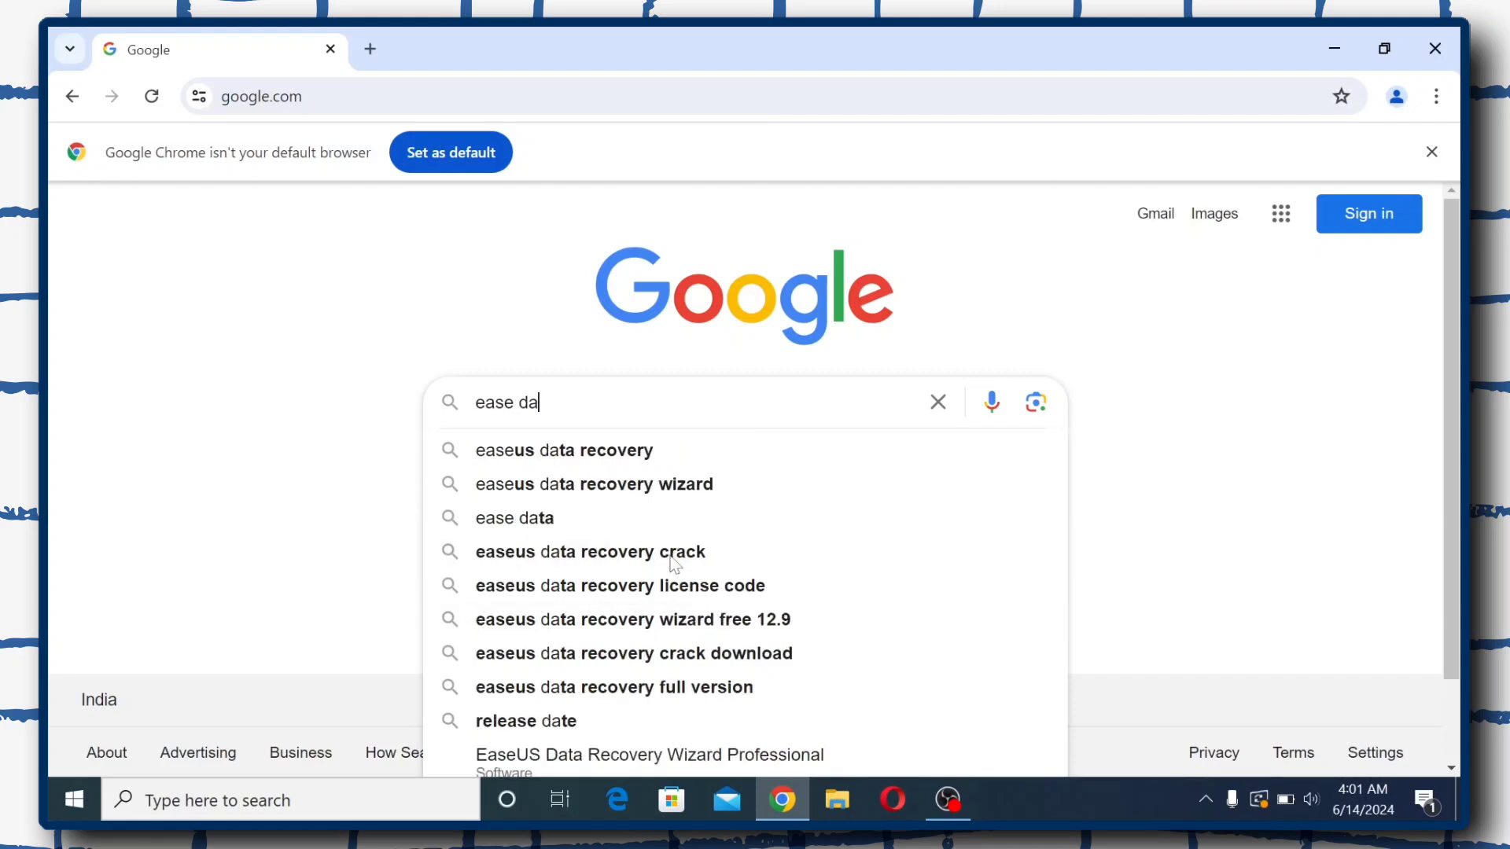
pyautogui.write('ta')
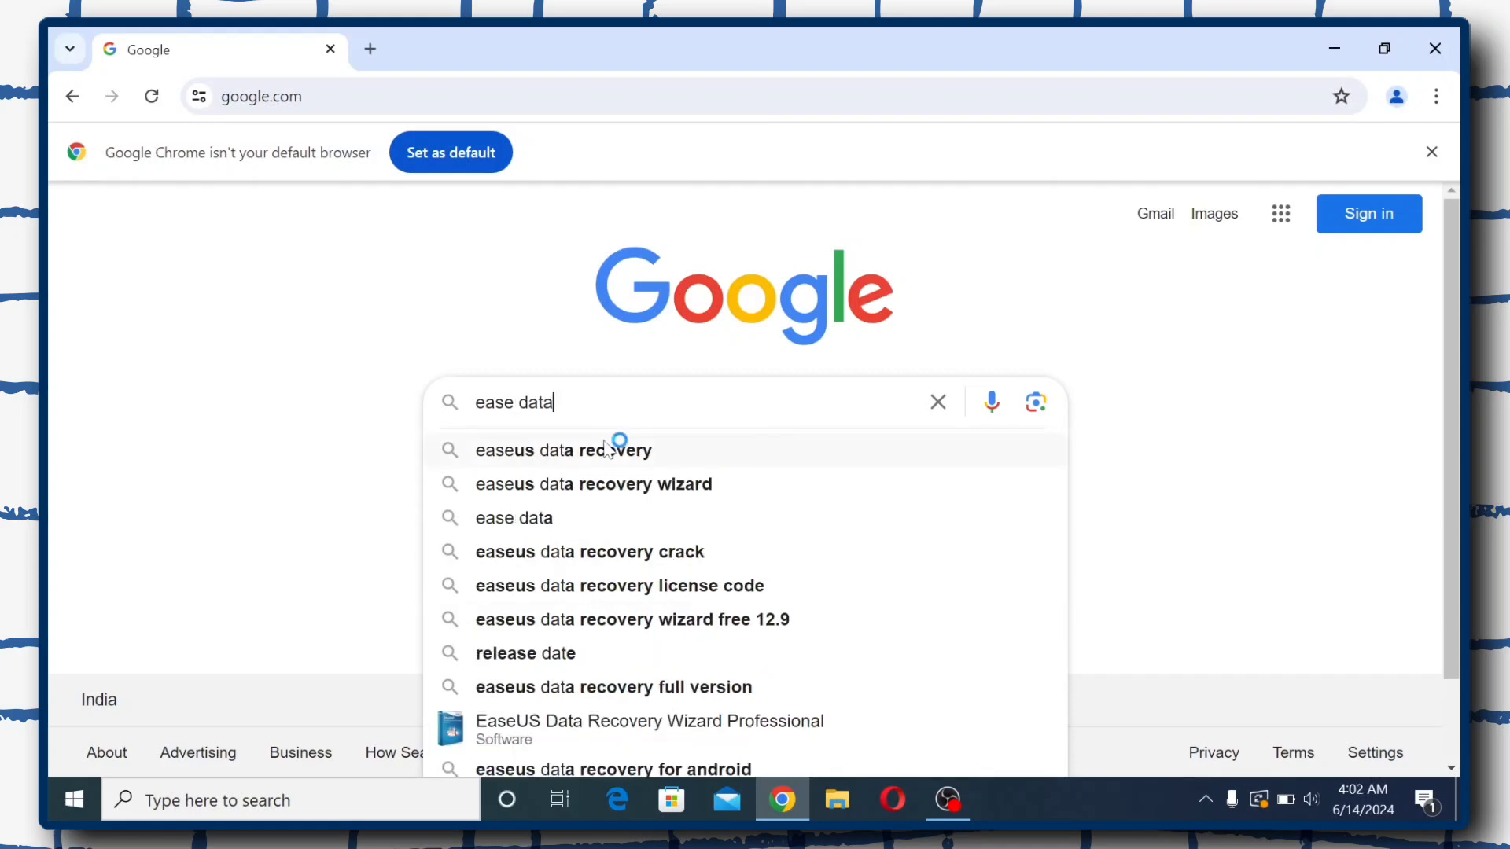
pyautogui.click(604, 448)
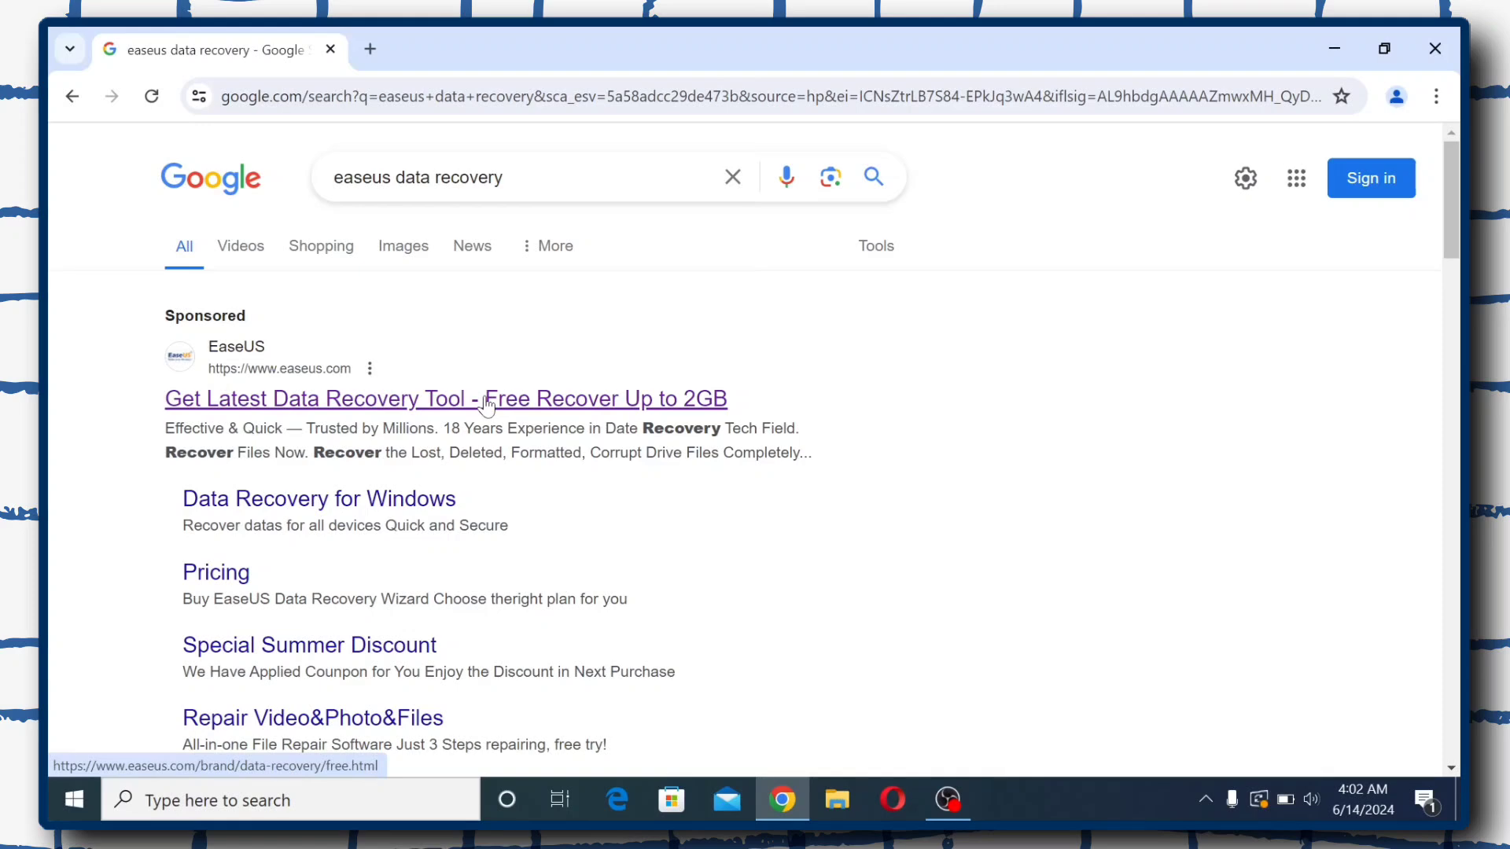
pyautogui.click(487, 405)
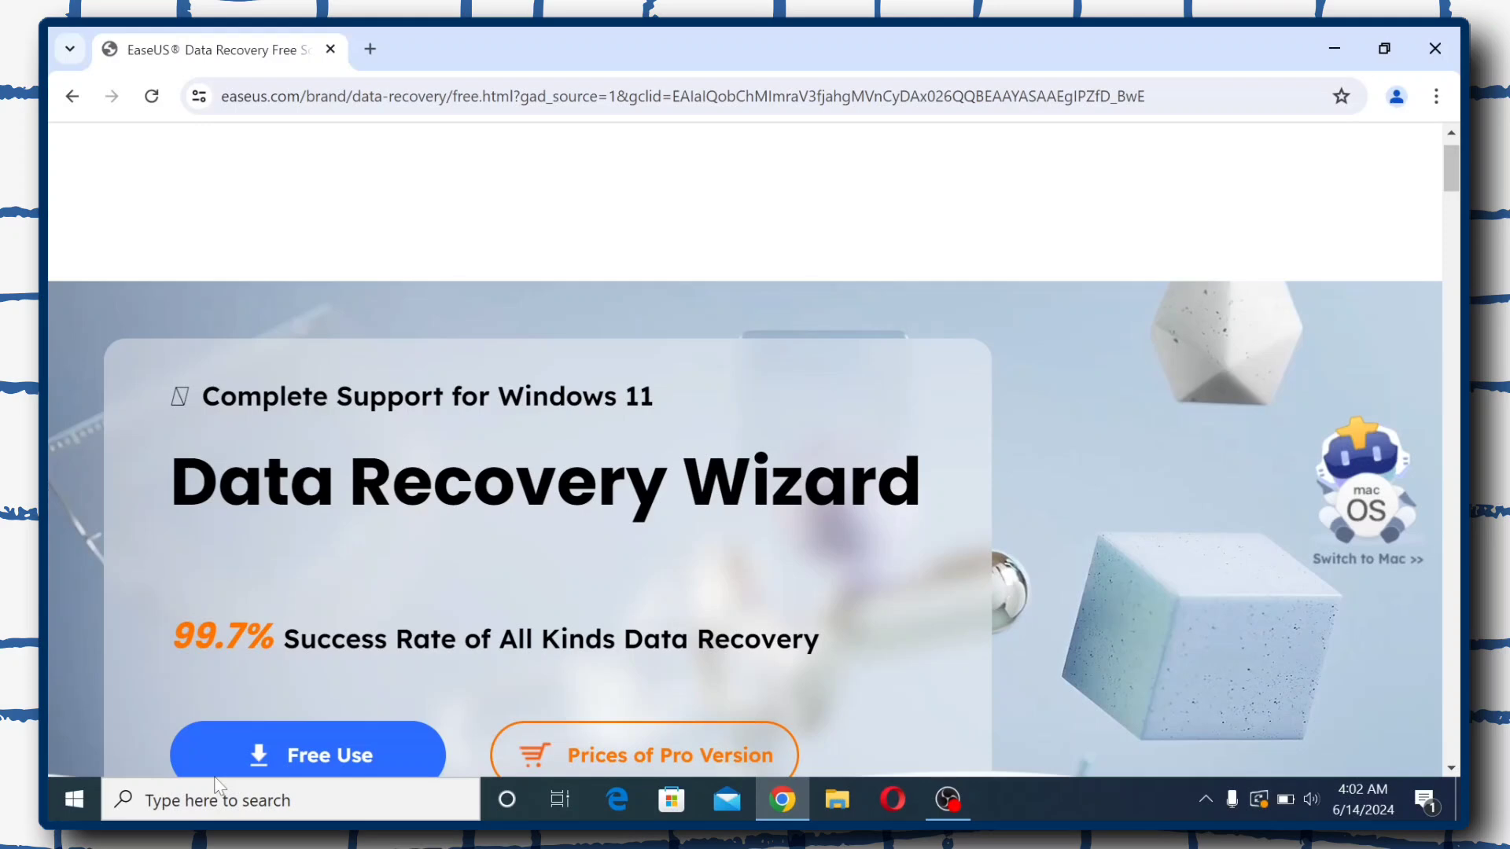
# Open the browser's downloads and install EaseUS Data Recovery Wizard, checking the network connection during the installation
pyautogui.hotkey('ctrl', 'j')
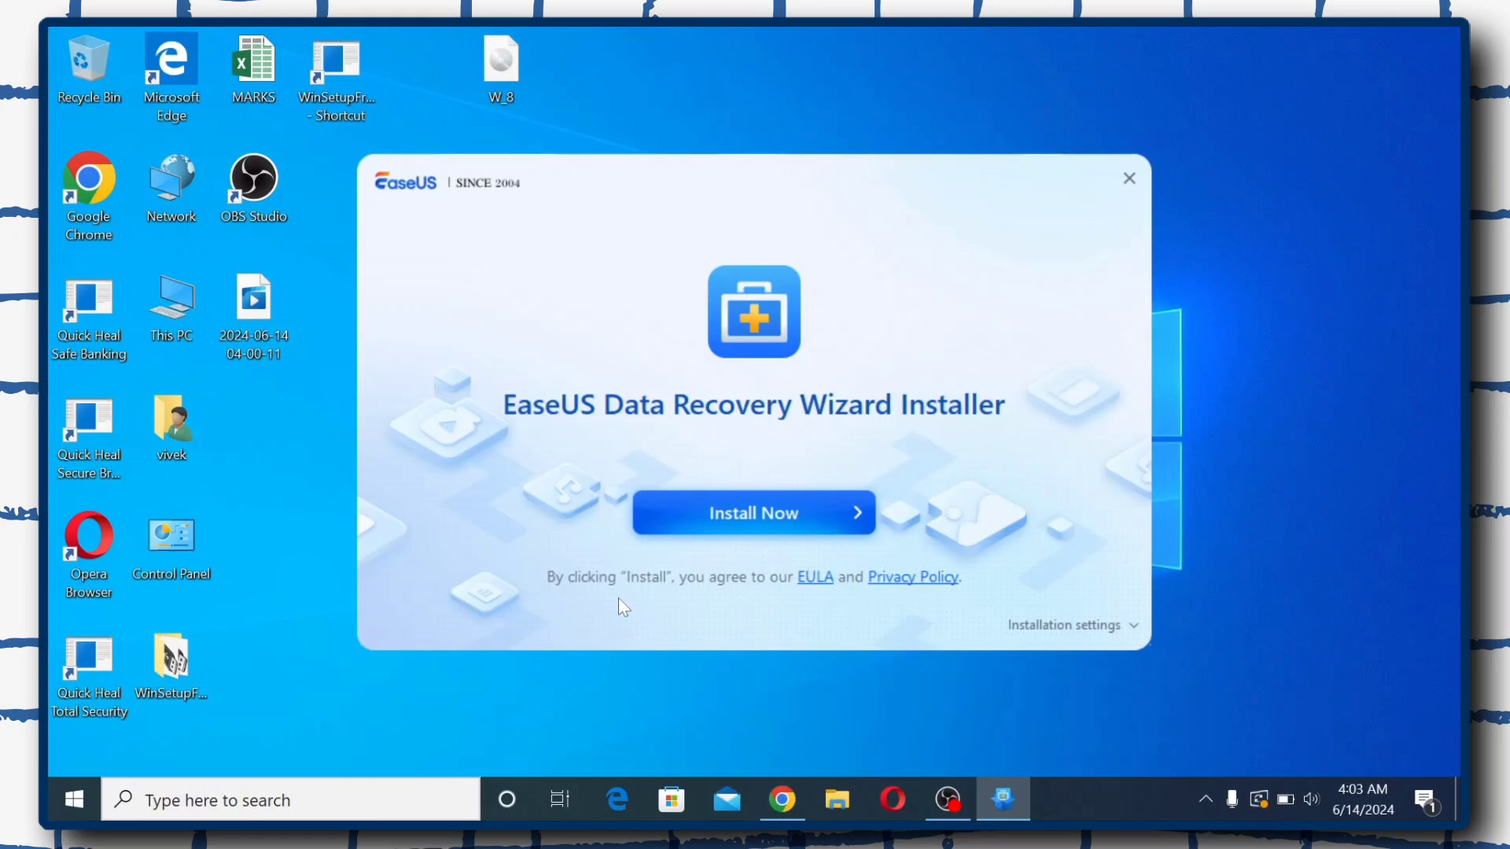
pyautogui.click(795, 510)
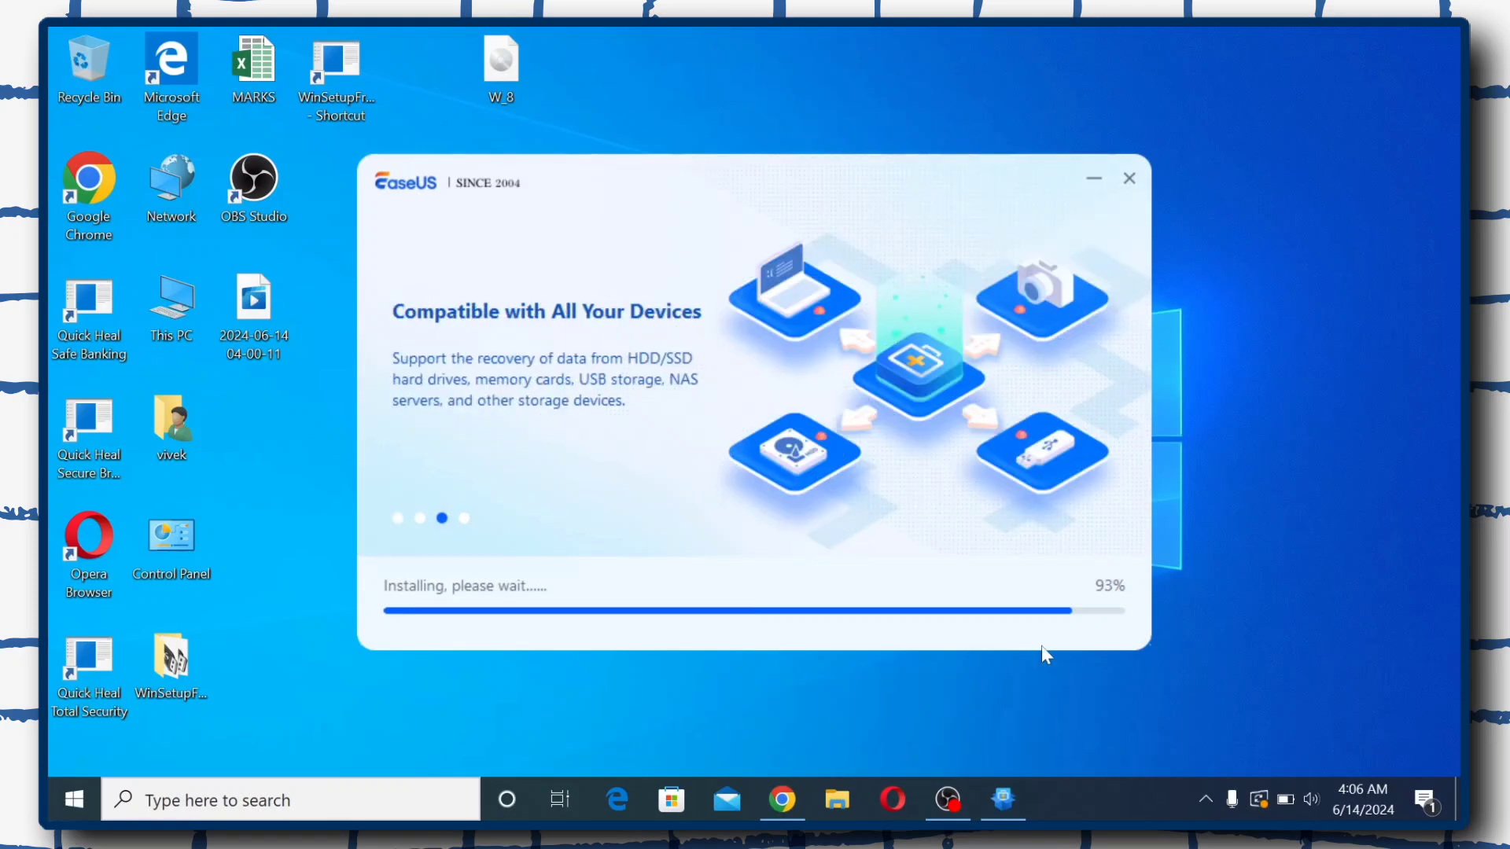
pyautogui.click(1206, 797)
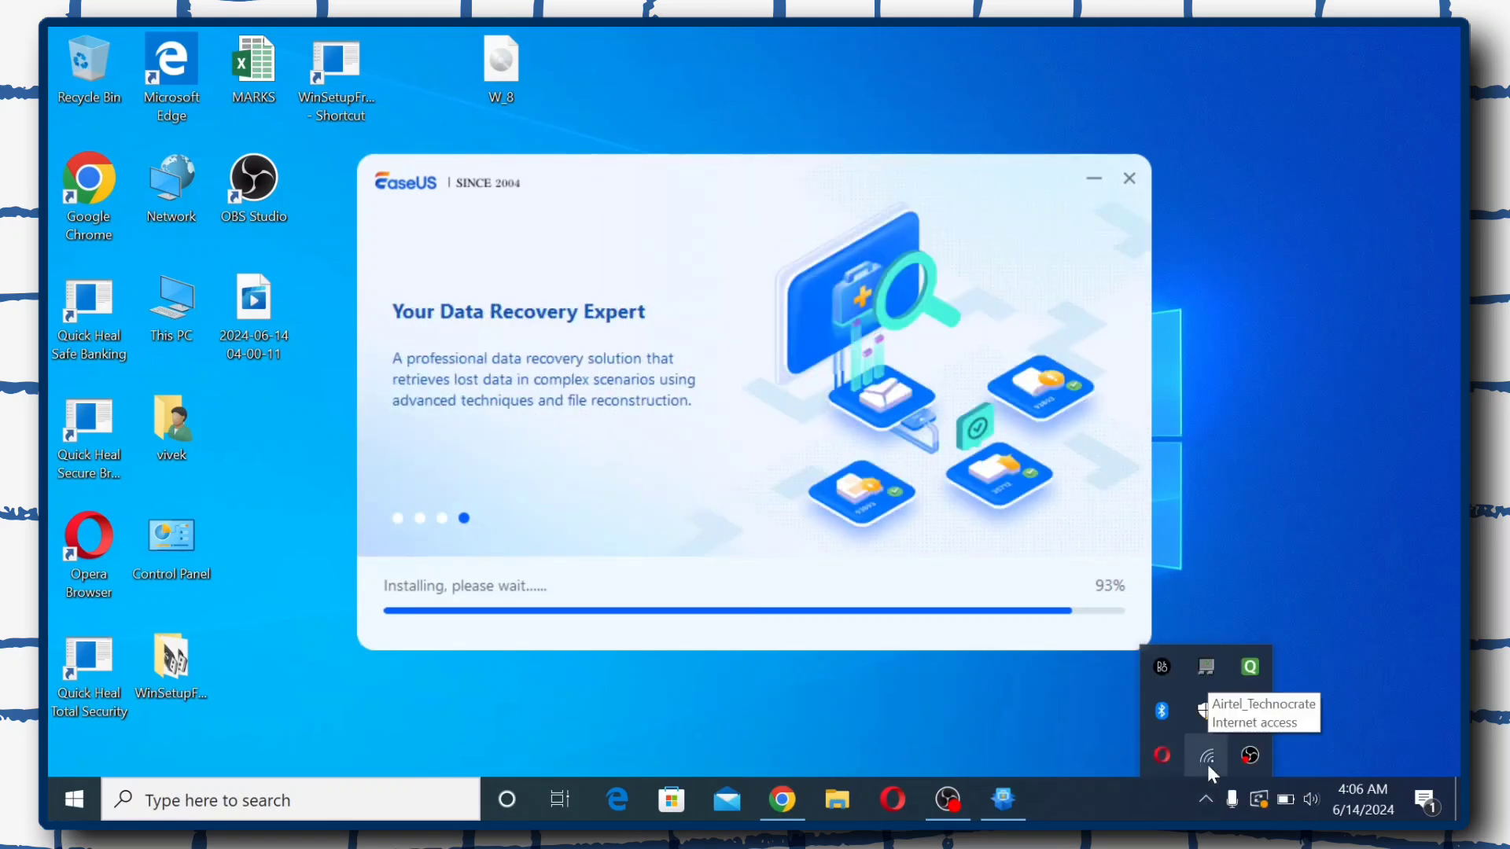
pyautogui.click(987, 698)
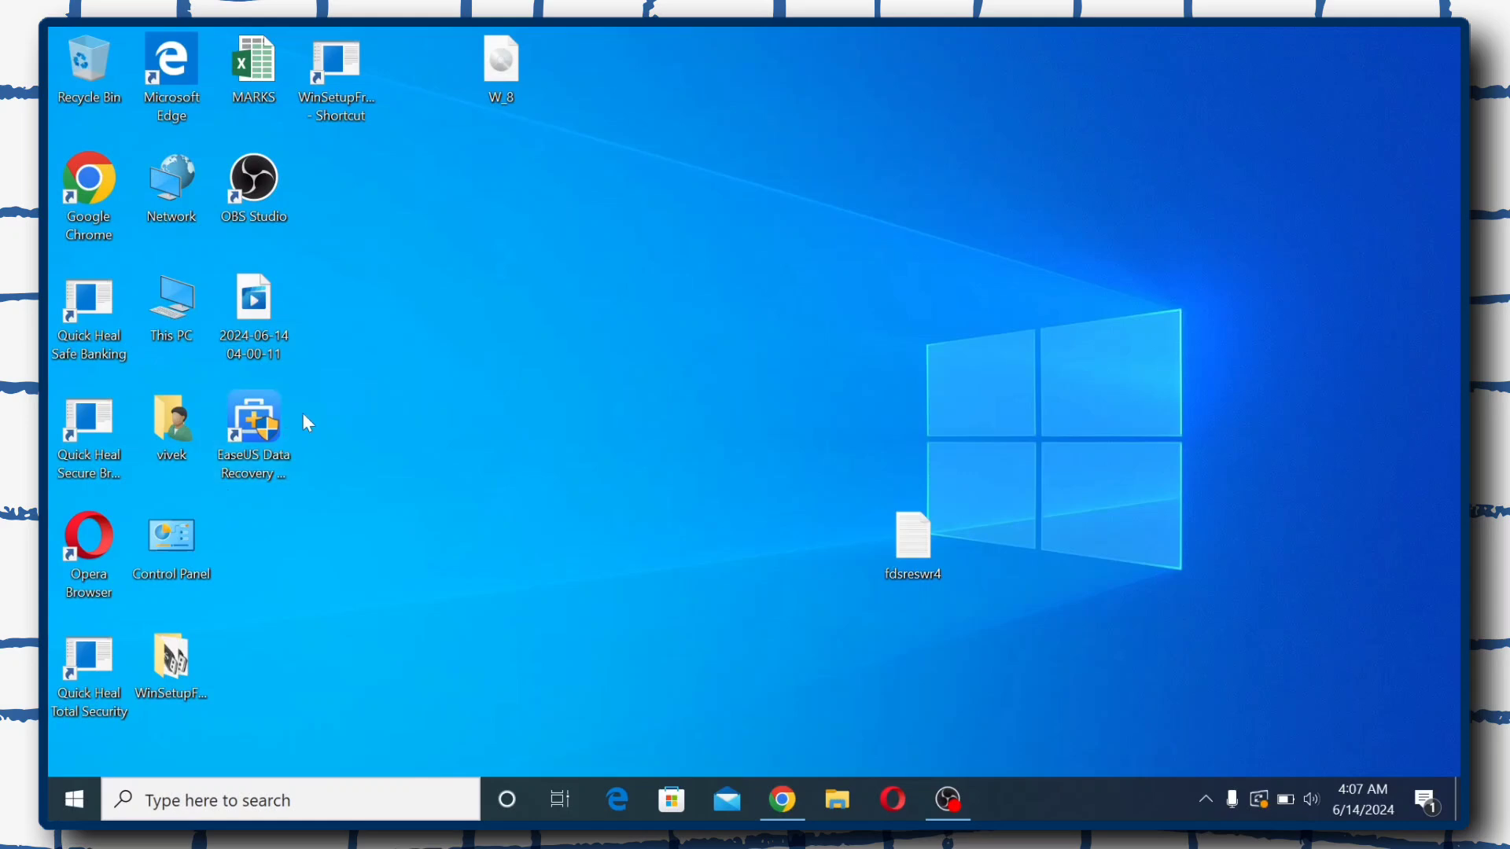
# Launch EaseUS Data Recovery Wizard from the desktop, go through its three-step introduction guide and maximize the window
pyautogui.doubleClick(251, 437)
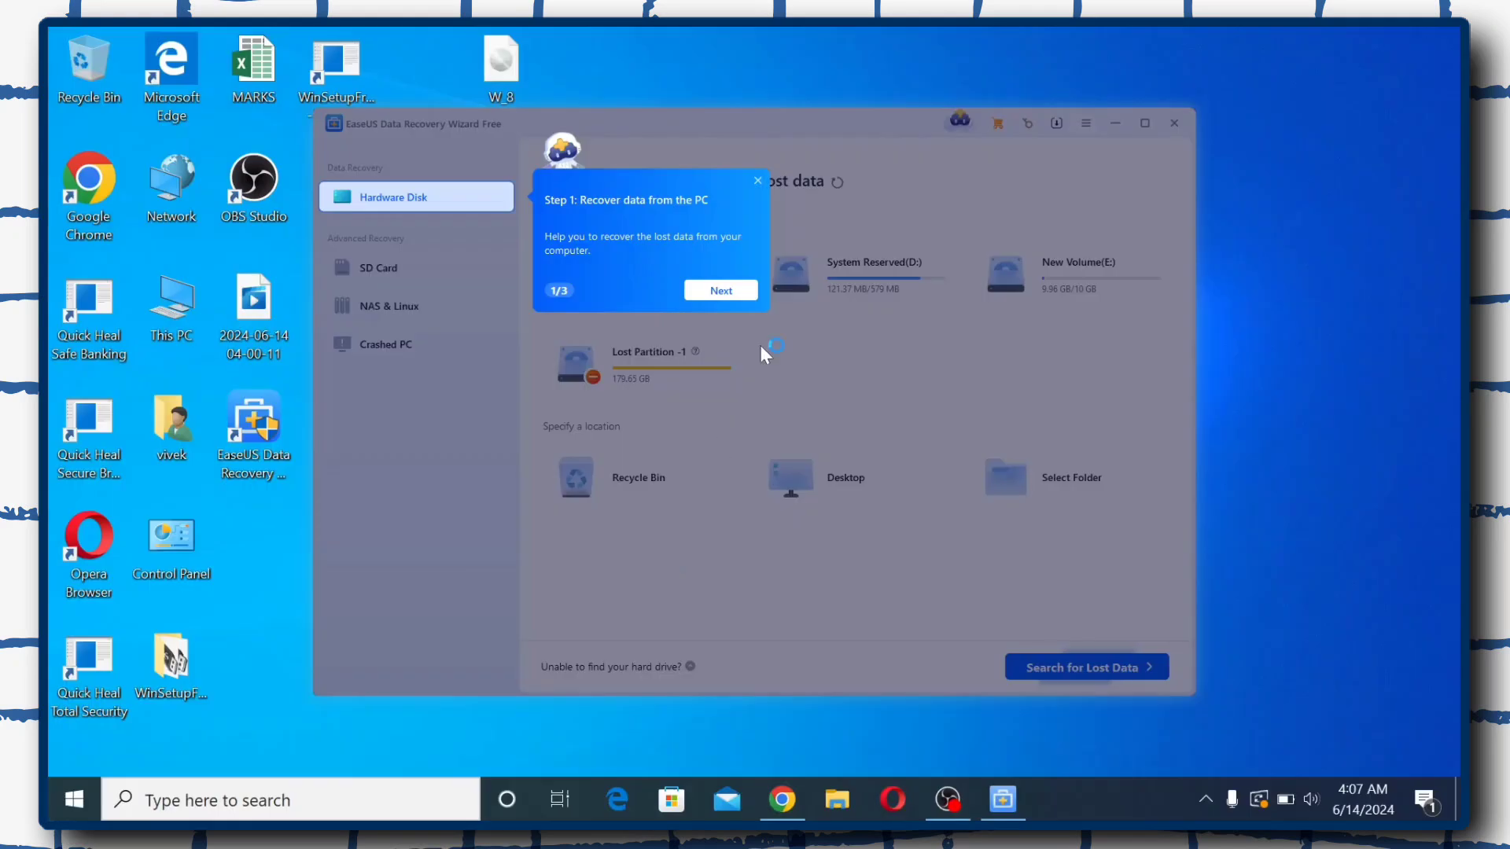
pyautogui.click(703, 293)
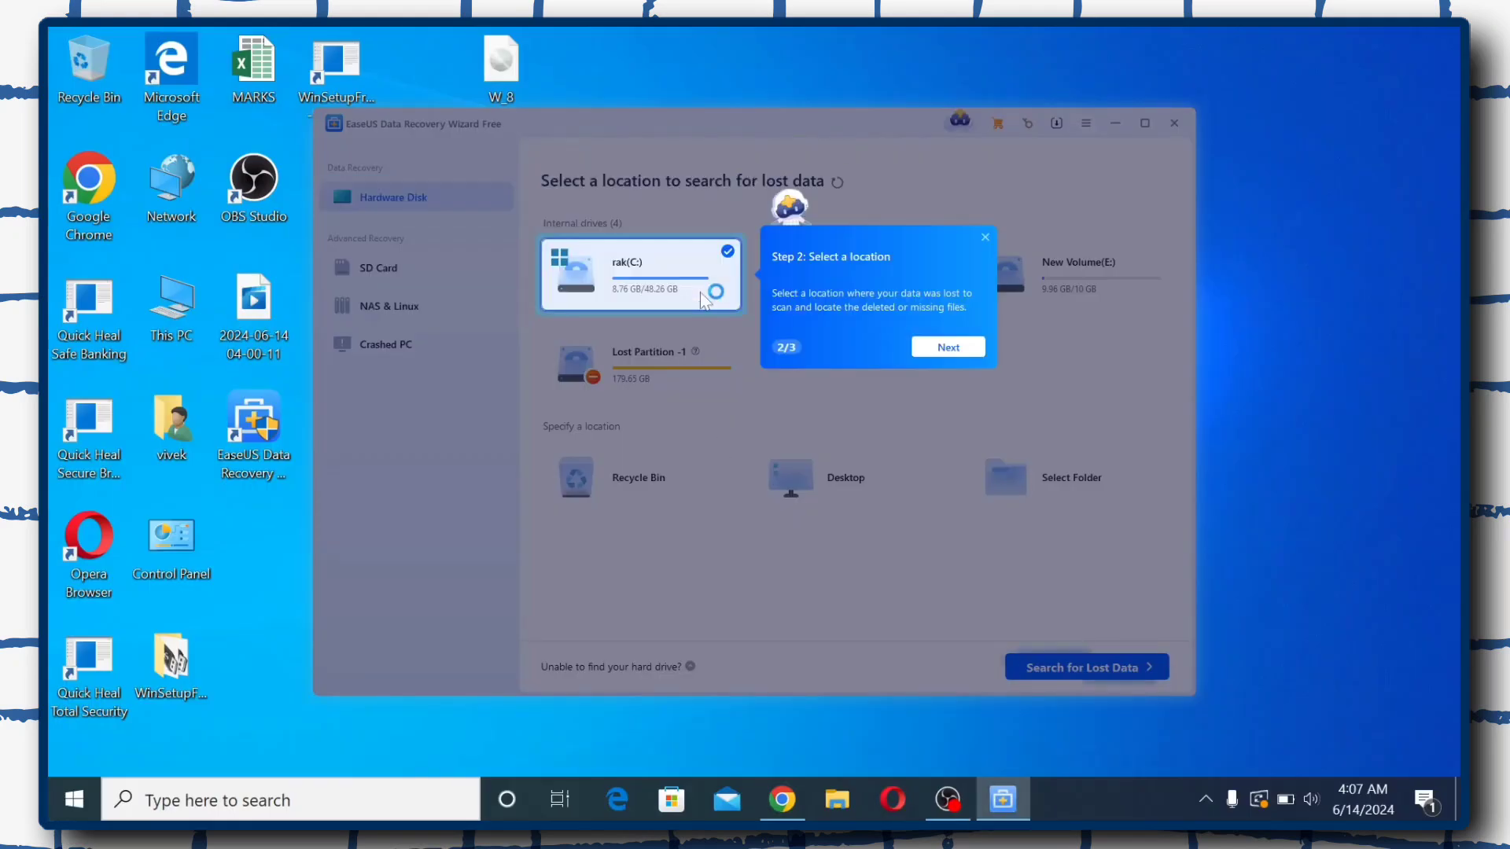
pyautogui.click(966, 352)
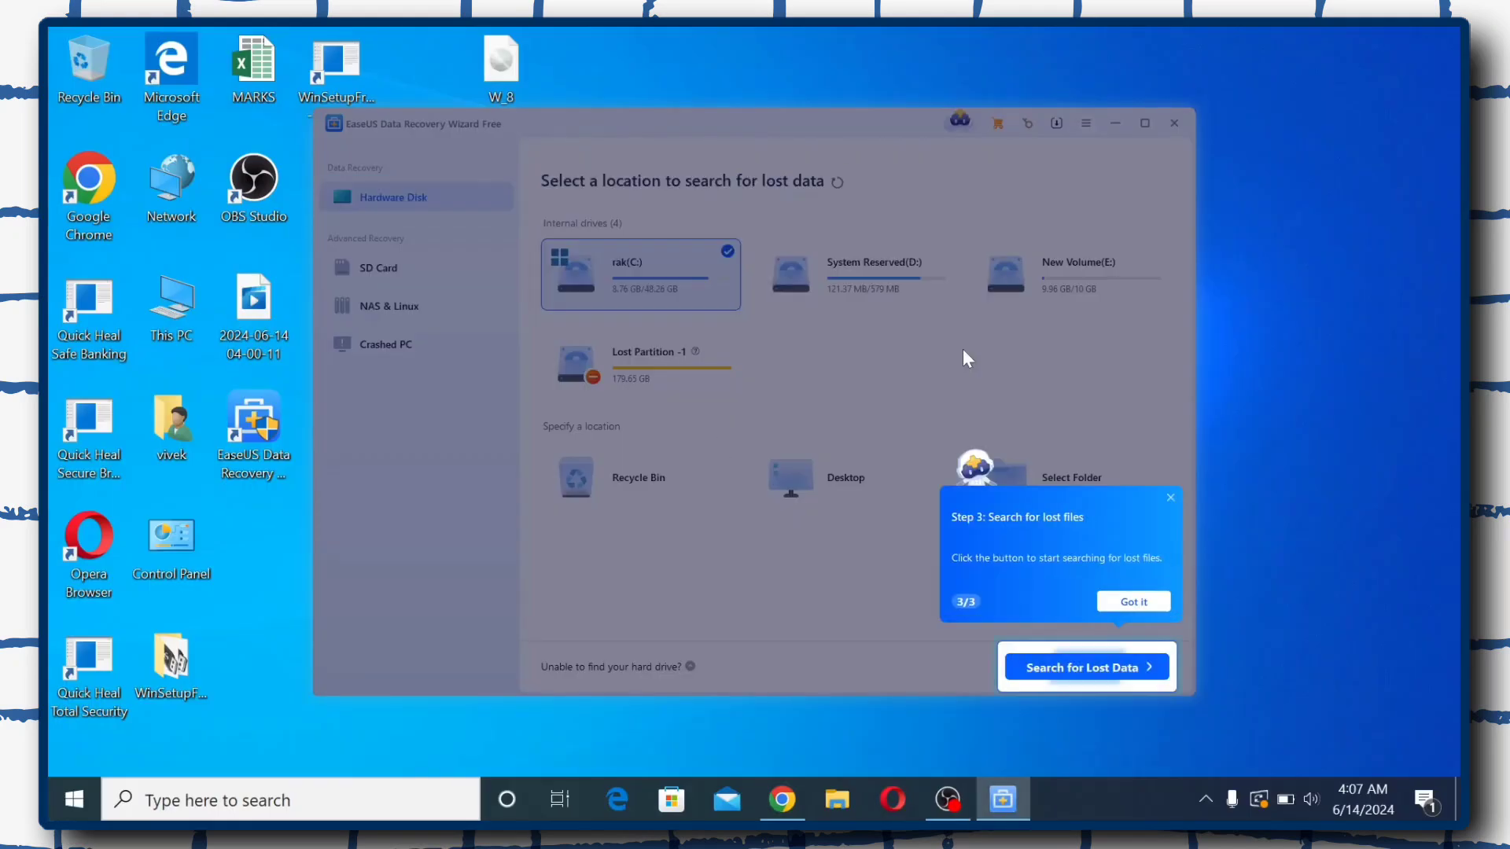
pyautogui.click(1153, 607)
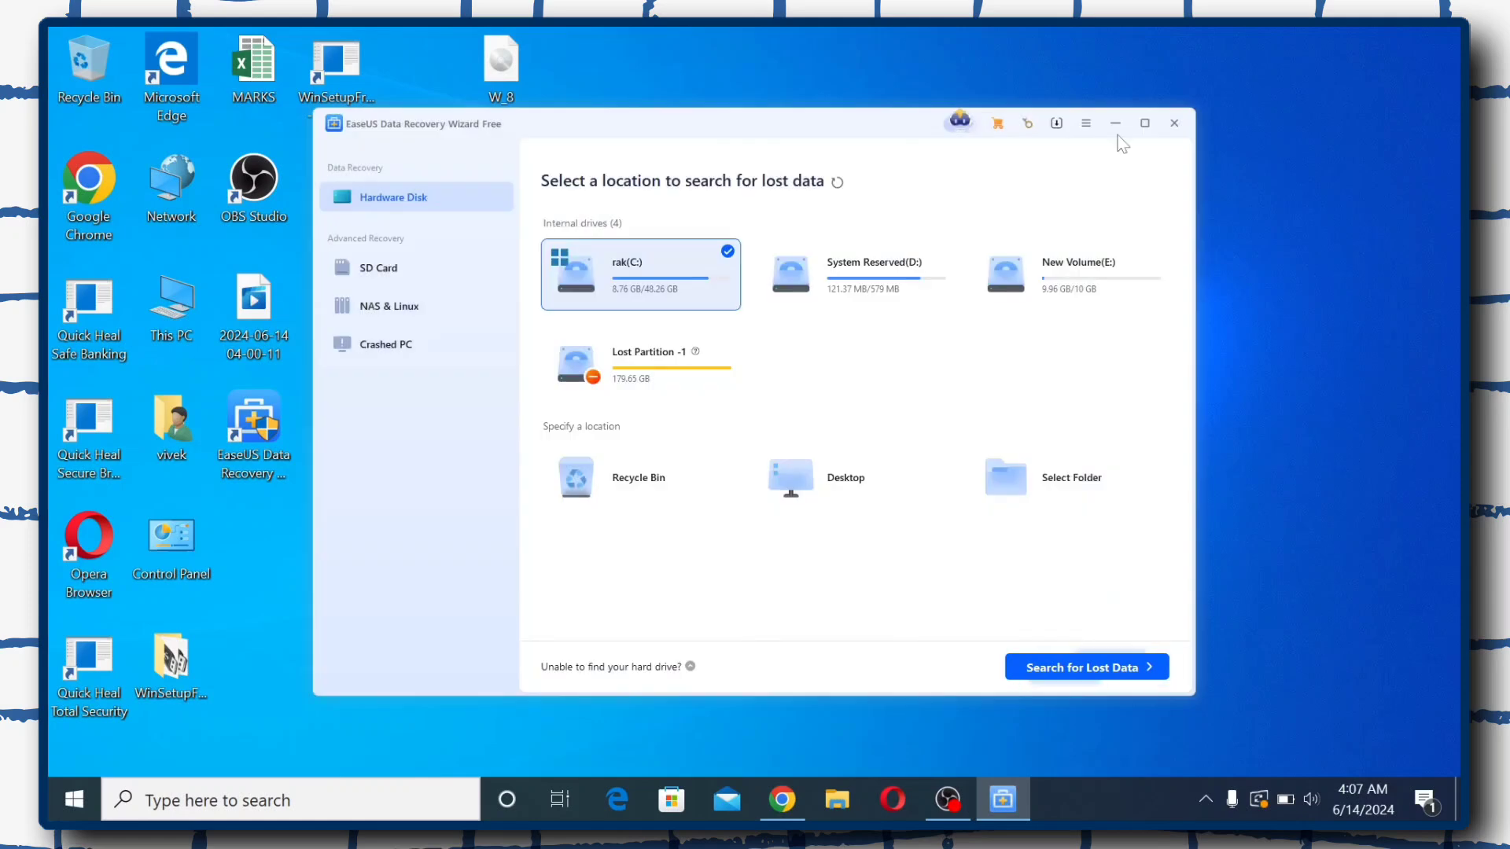
pyautogui.click(1145, 124)
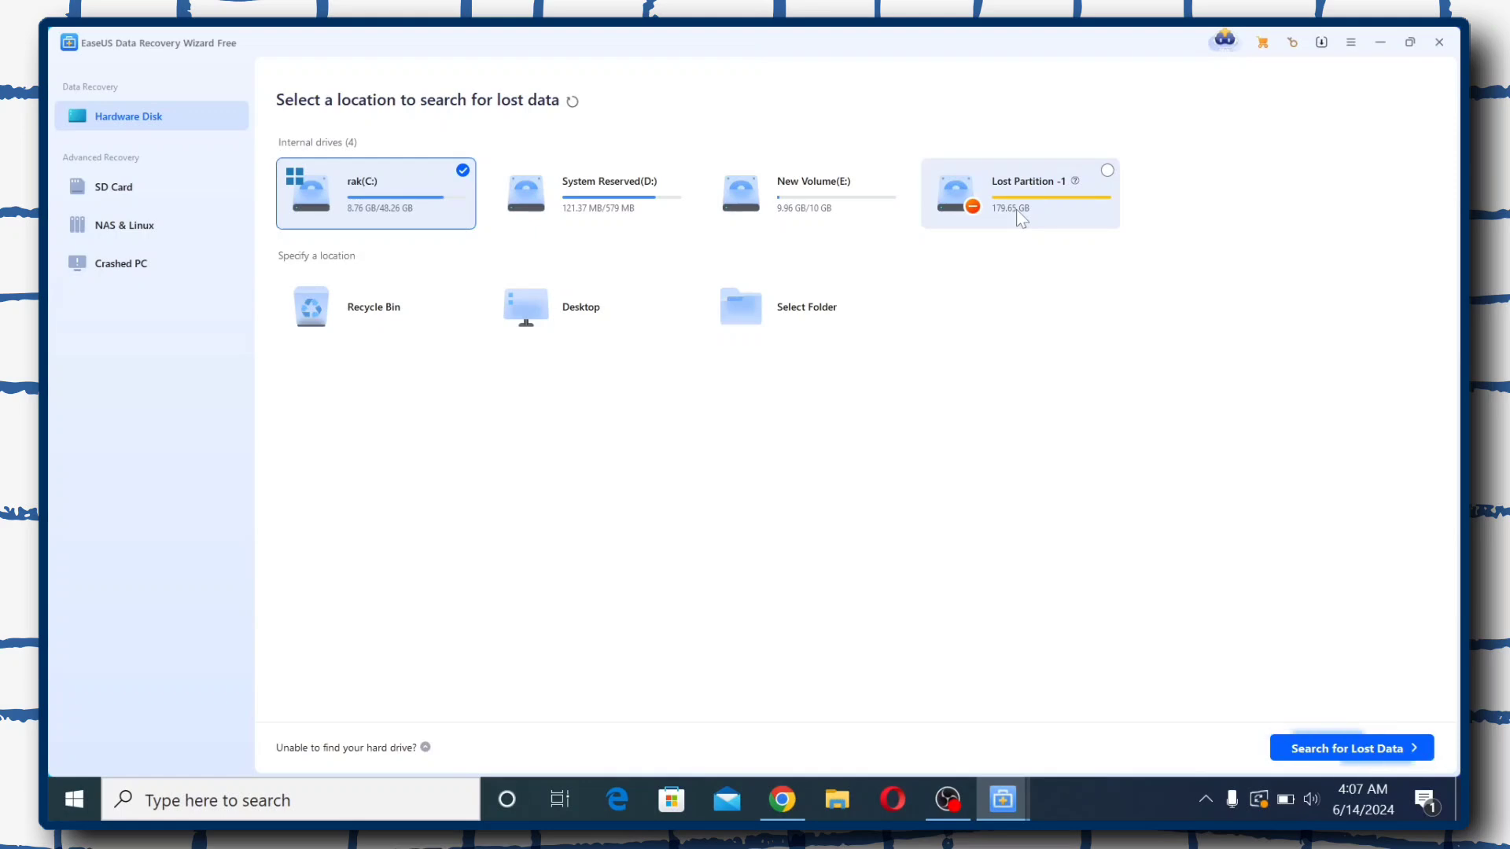
# Start a search for lost data on New Volume (E:) and dismiss the File Path/Type guide
pyautogui.click(821, 207)
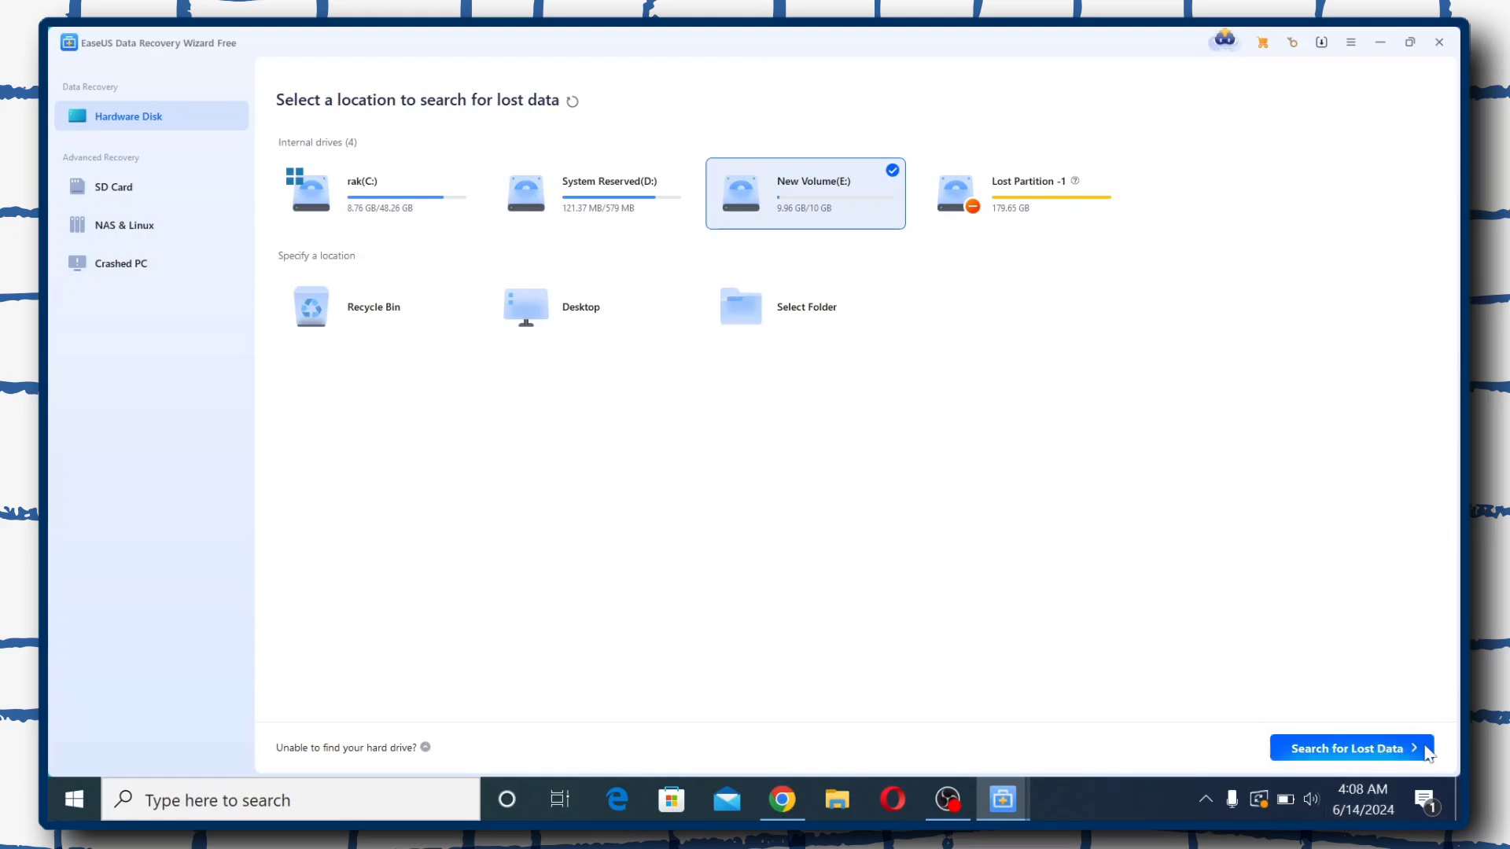
pyautogui.click(1336, 748)
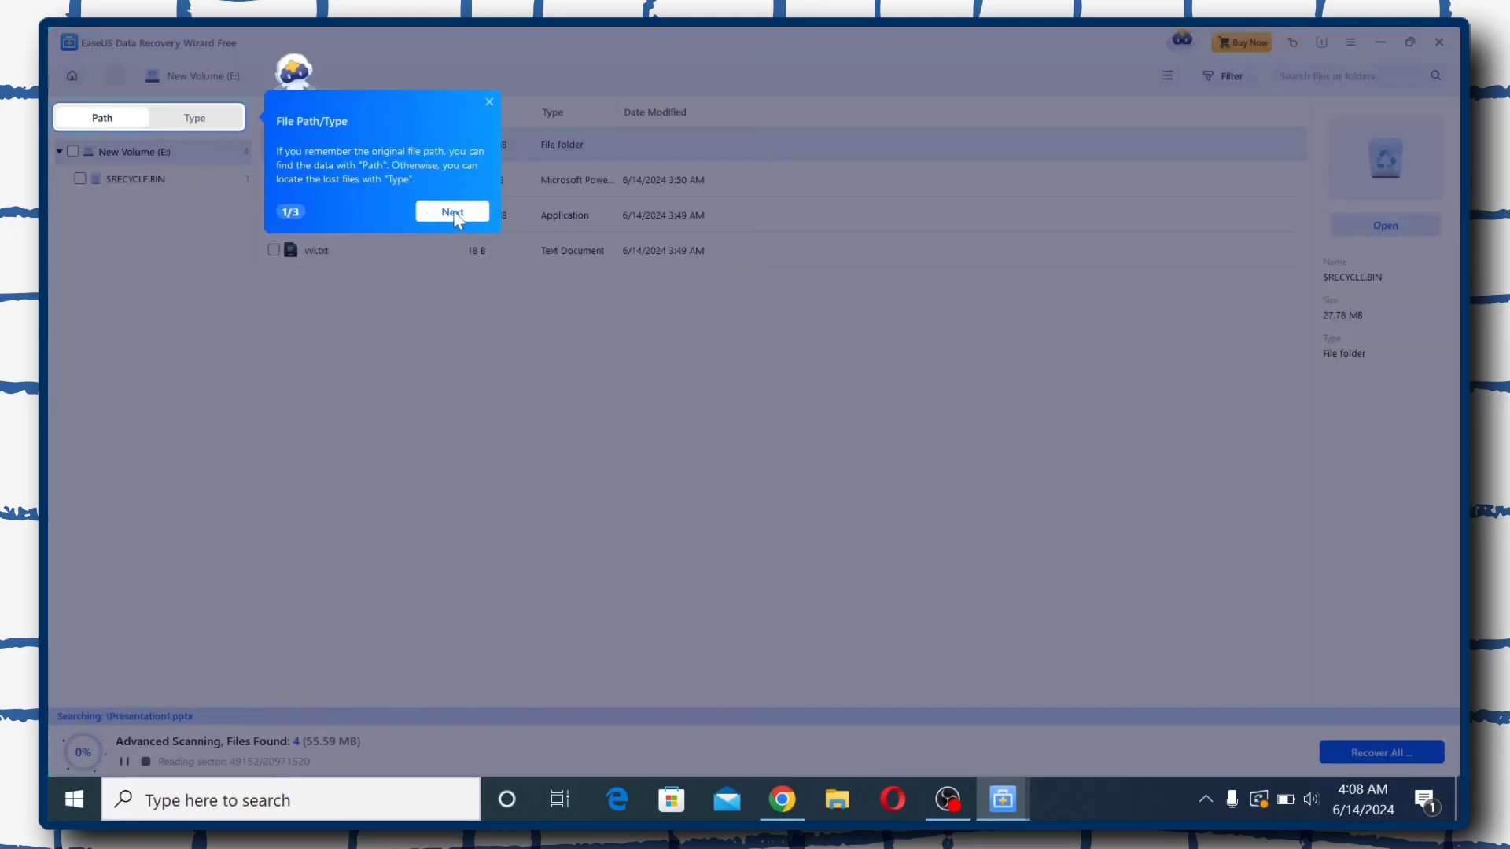
pyautogui.click(489, 101)
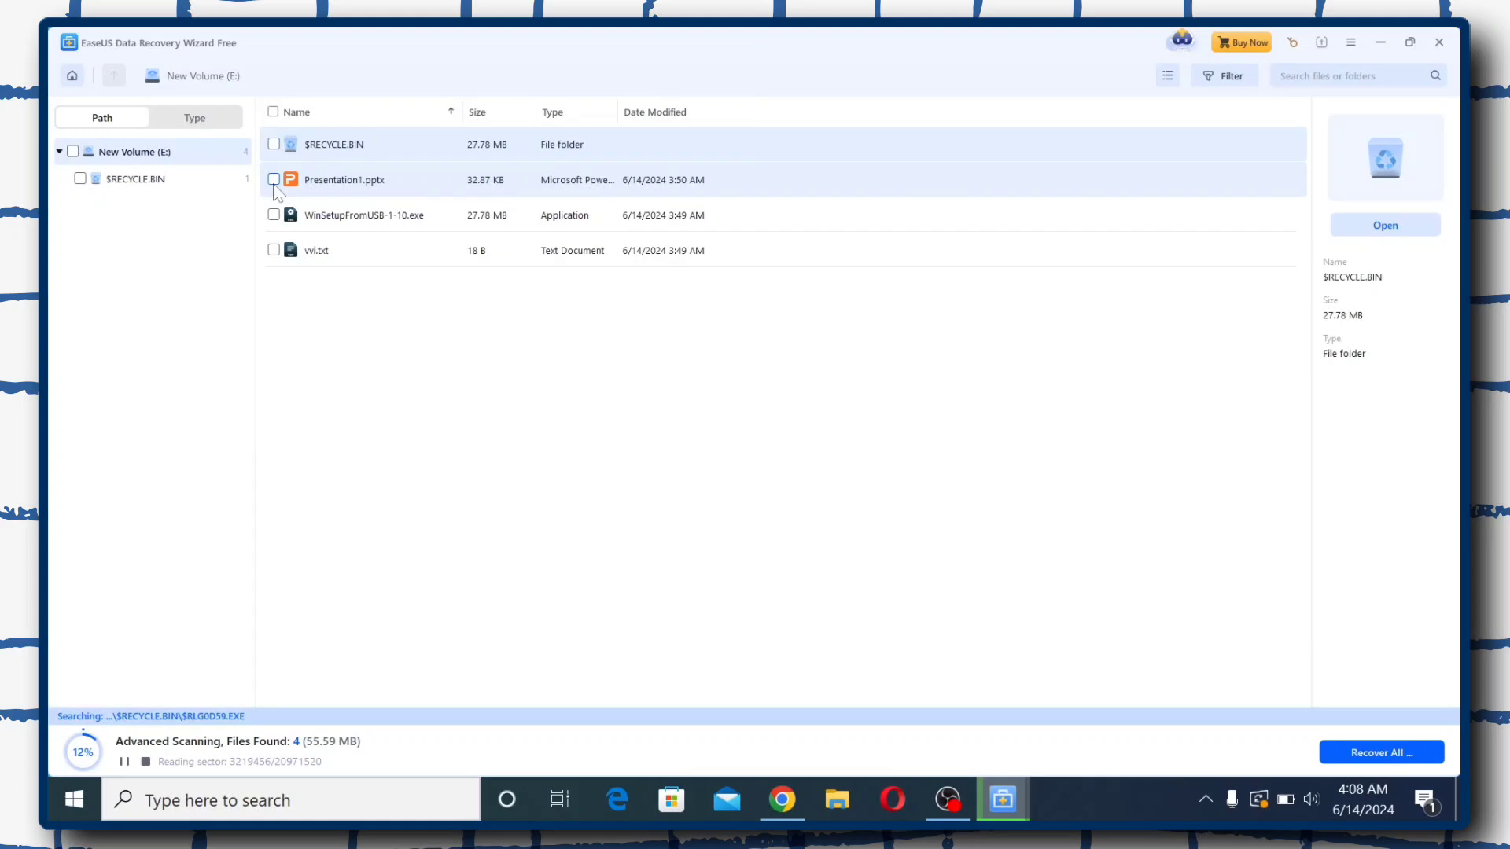
# Mark Presentation1.pptx, WinSetupFromUSB-1-10.exe and vvi.txt for recovery in the scan results
pyautogui.click(274, 180)
pyautogui.click(274, 215)
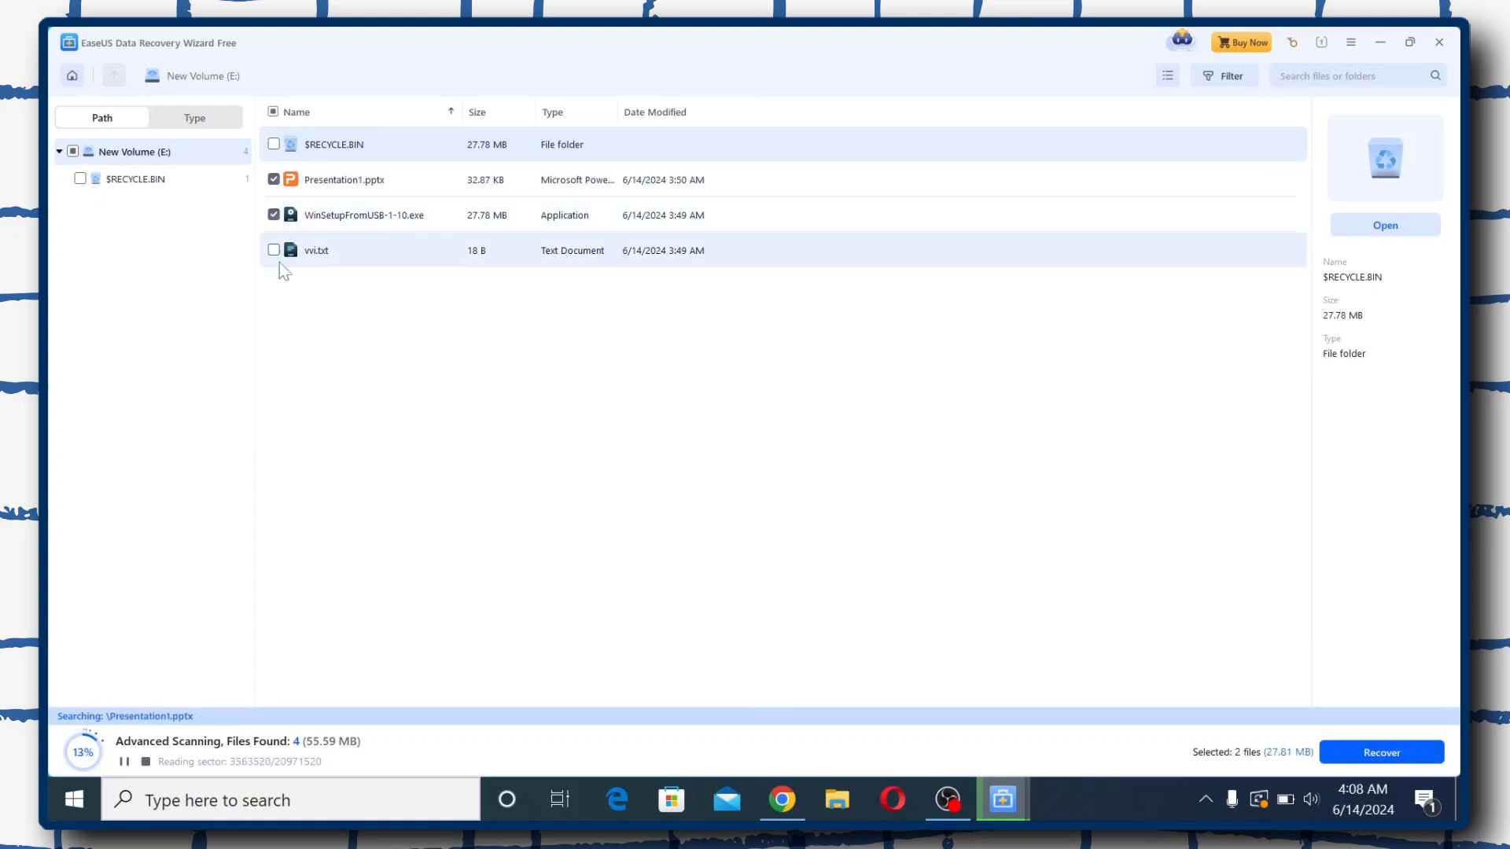
pyautogui.click(280, 261)
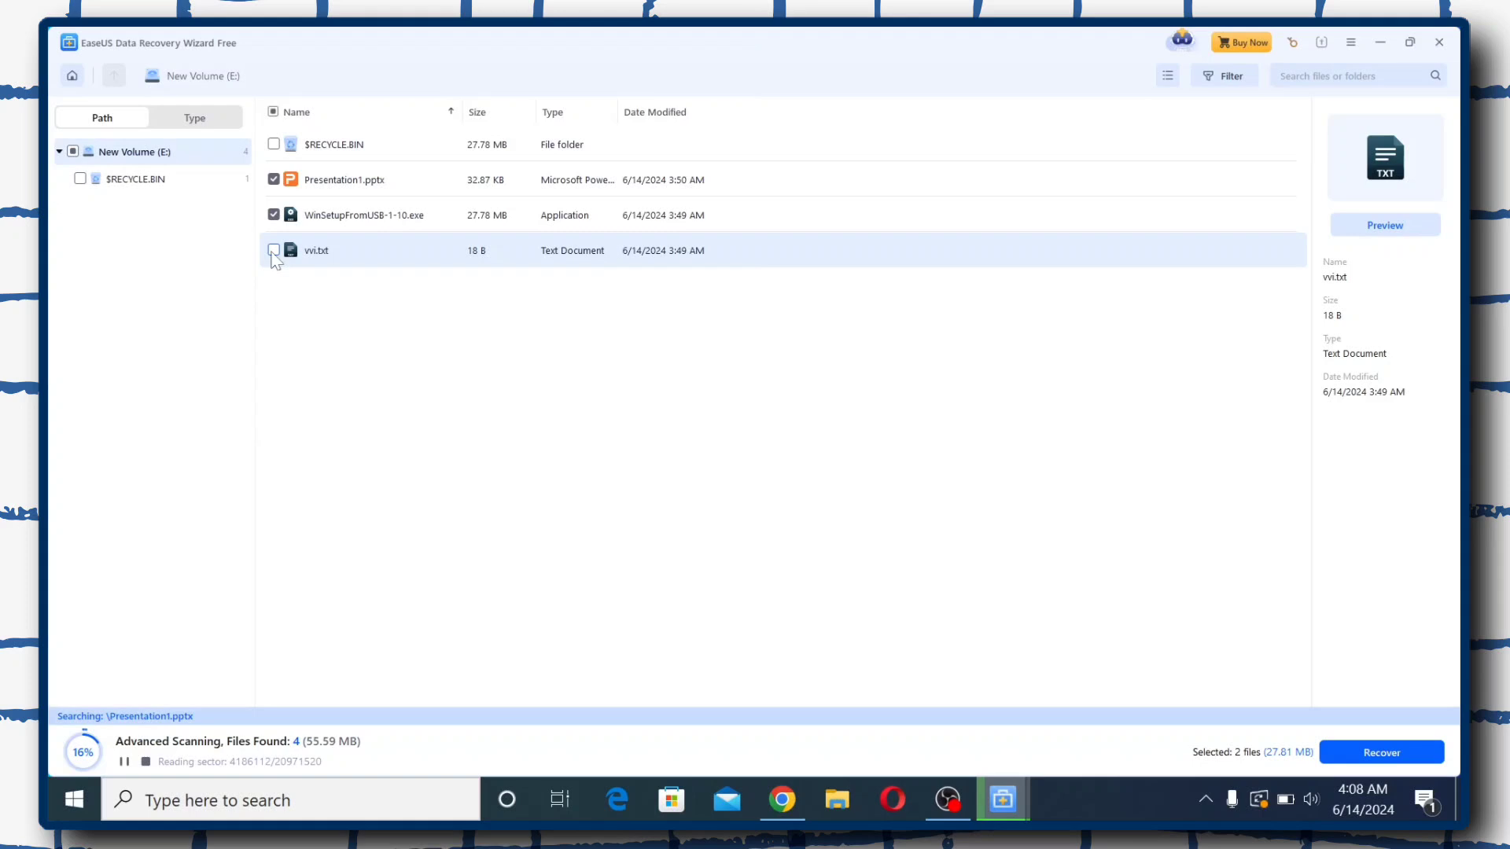
pyautogui.click(273, 250)
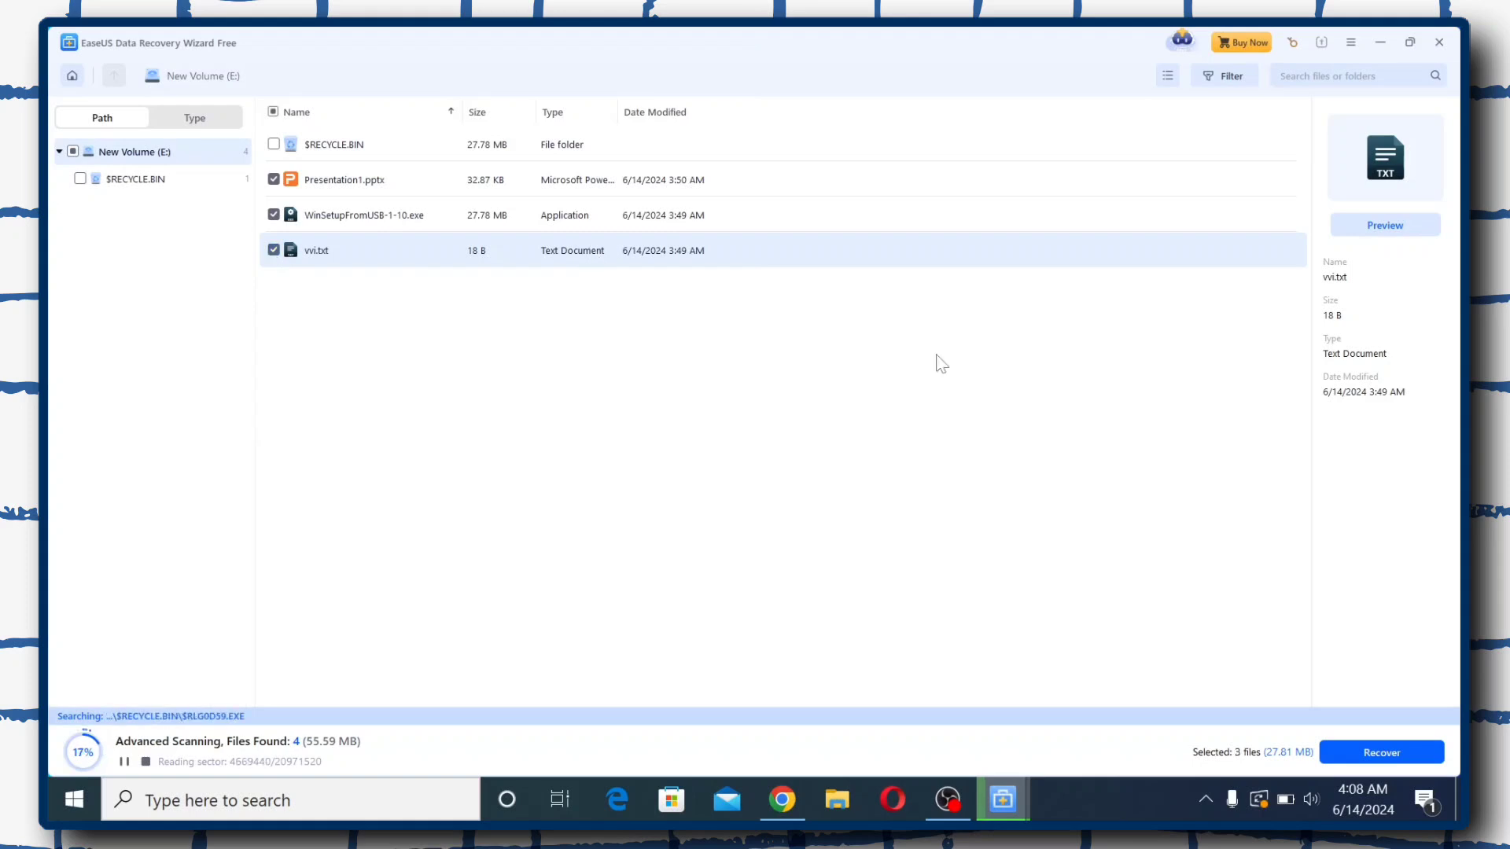
# Recover the three marked files, choosing the Desktop as a custom destination folder
pyautogui.click(1380, 751)
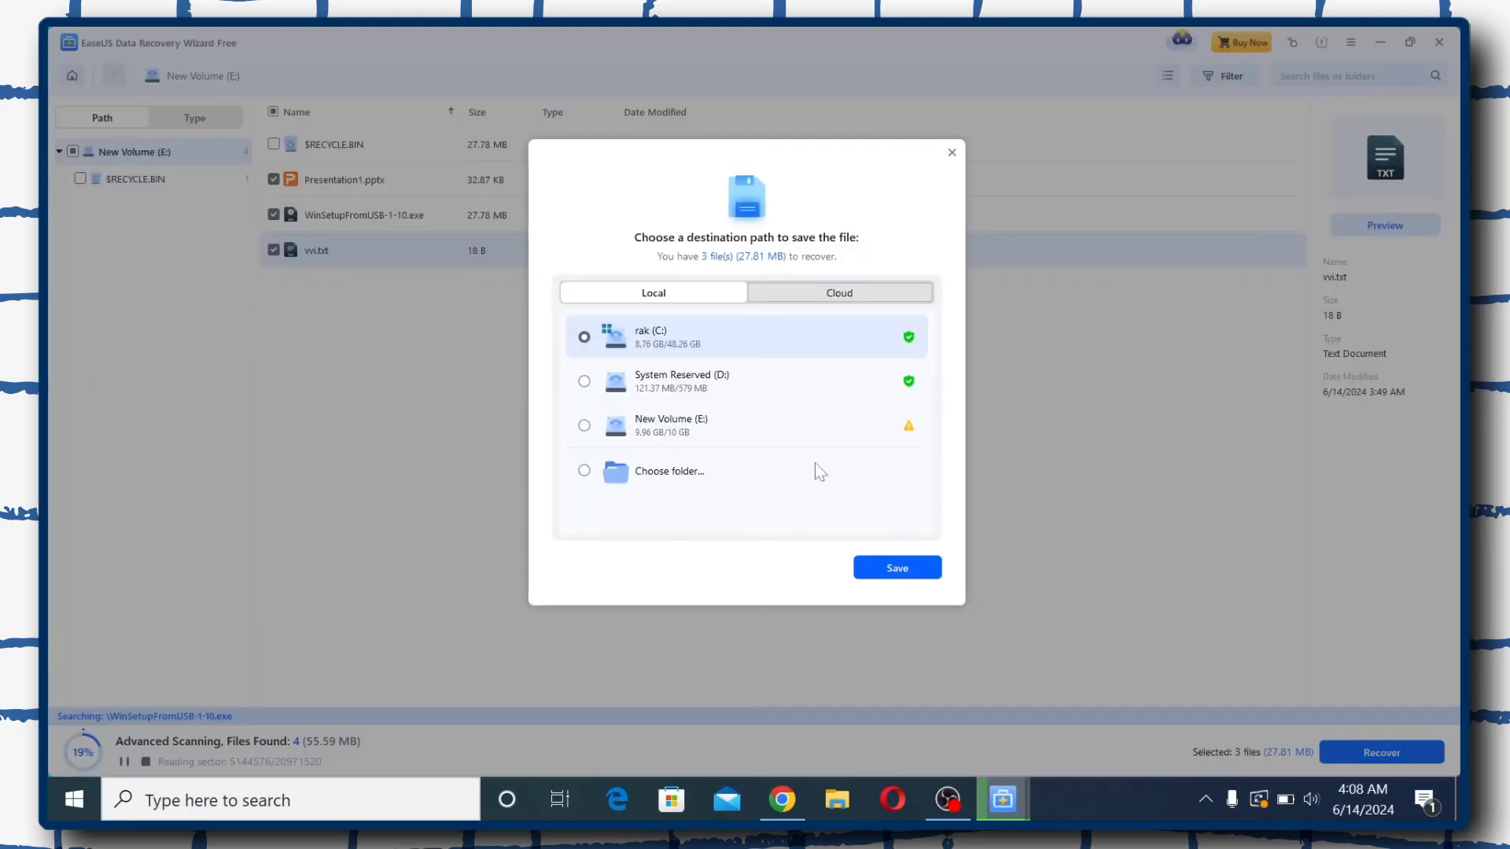
pyautogui.click(676, 480)
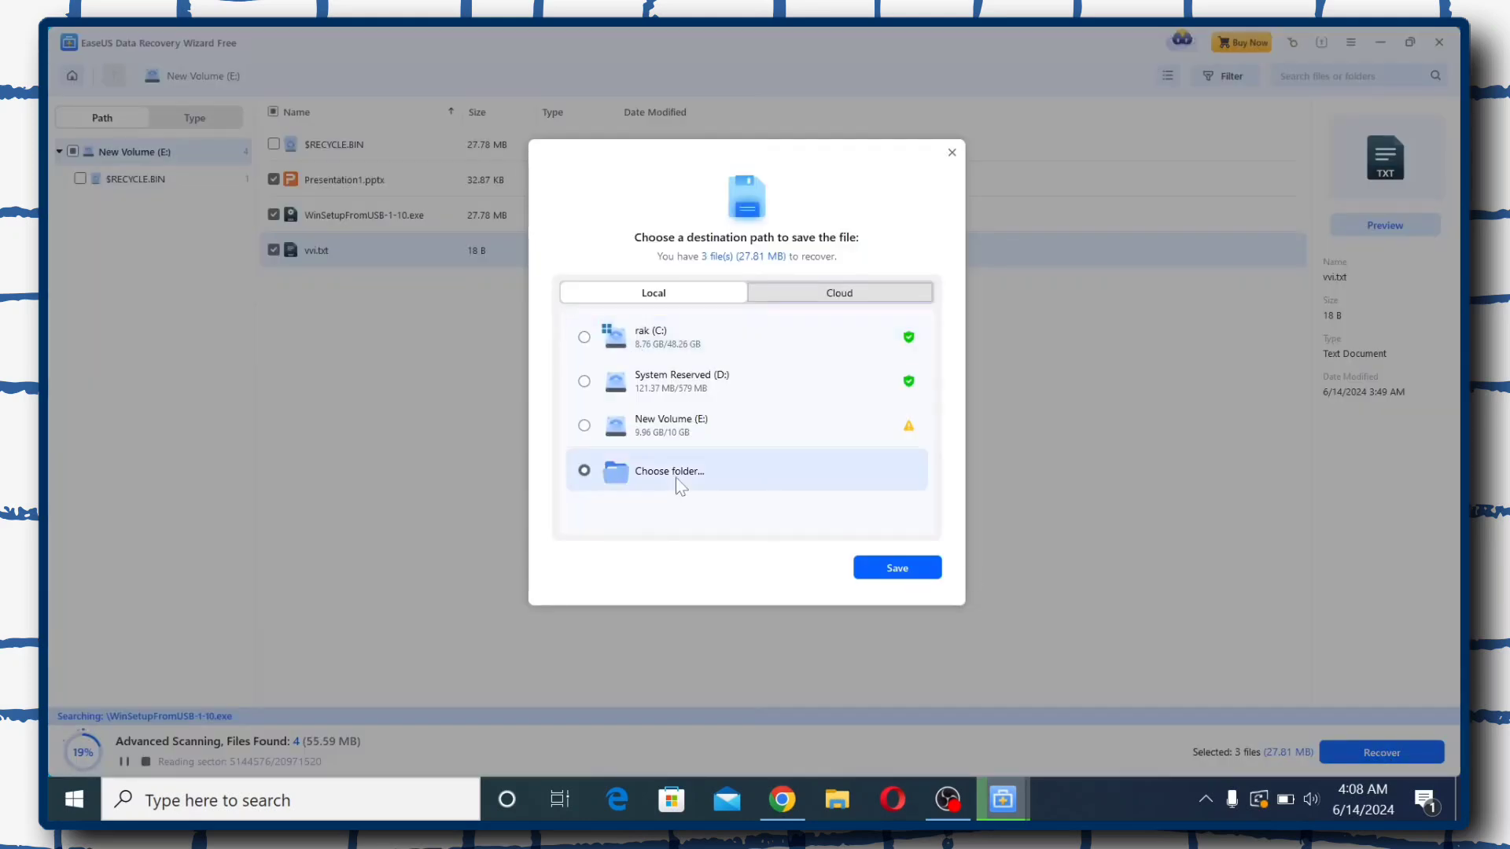
pyautogui.click(889, 566)
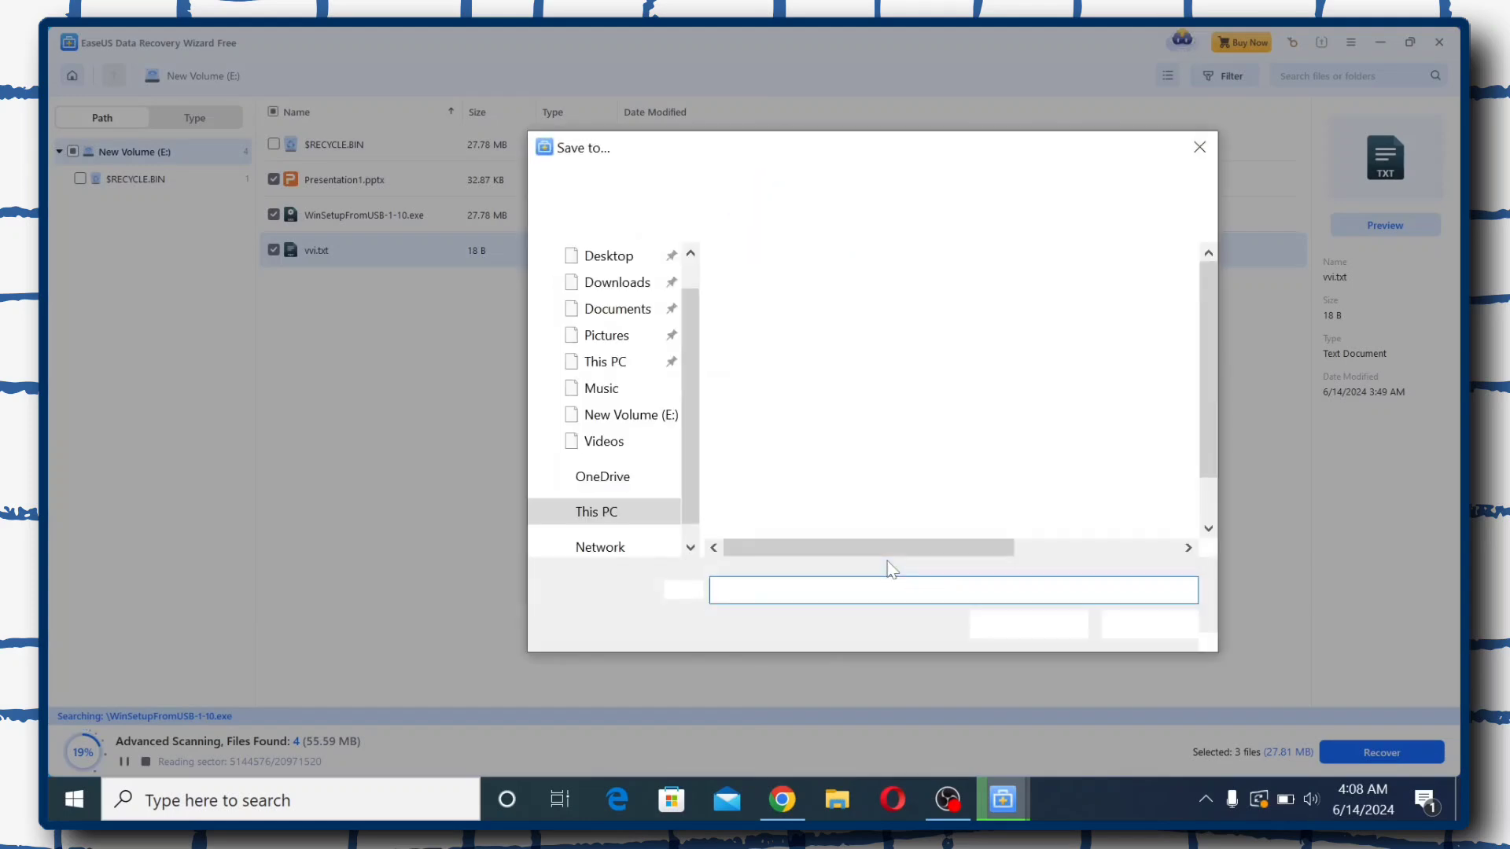
pyautogui.click(624, 260)
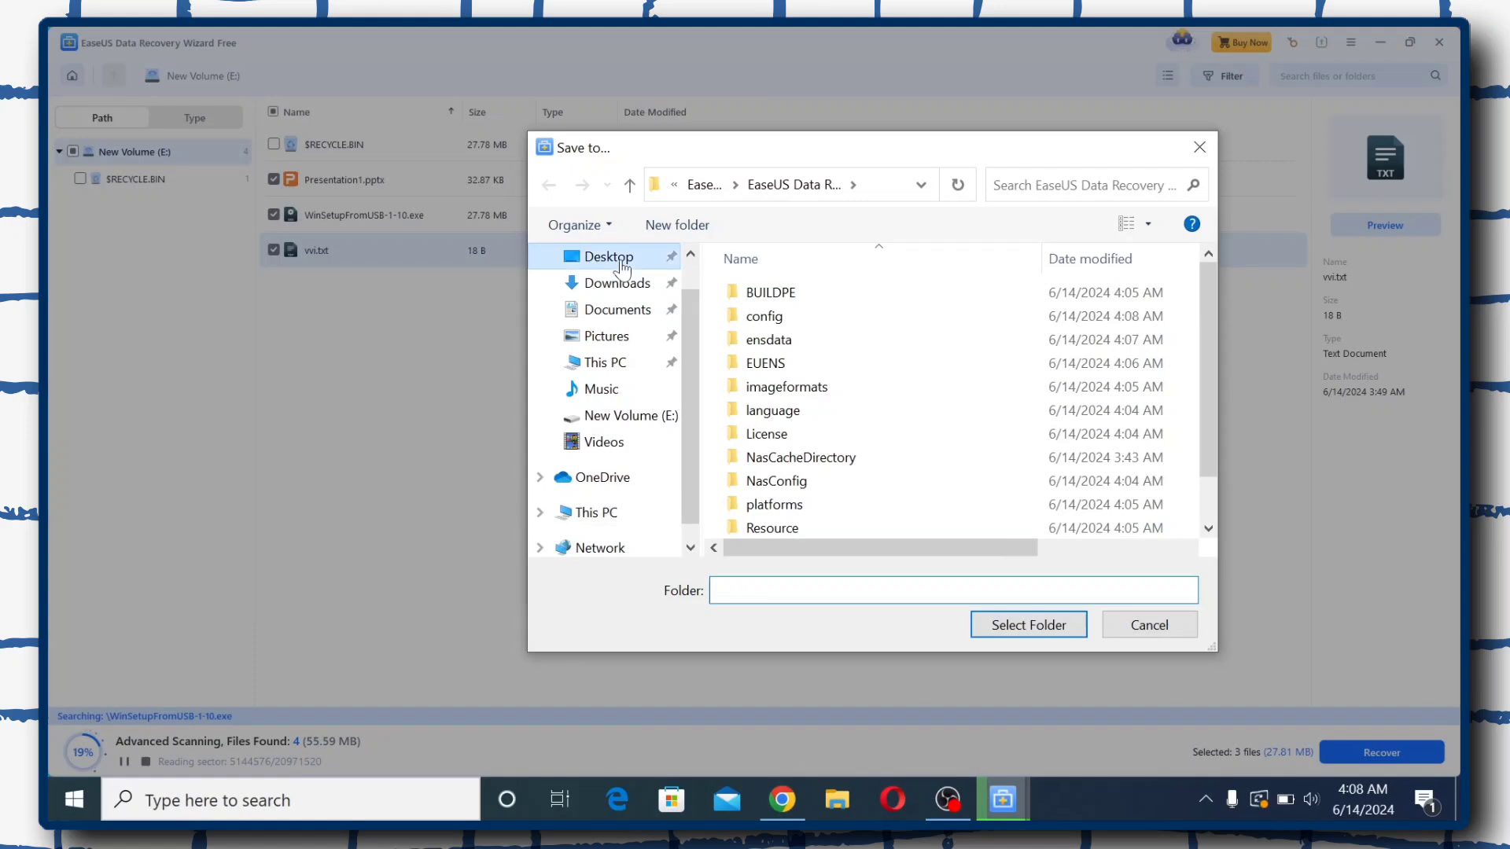
pyautogui.click(1026, 621)
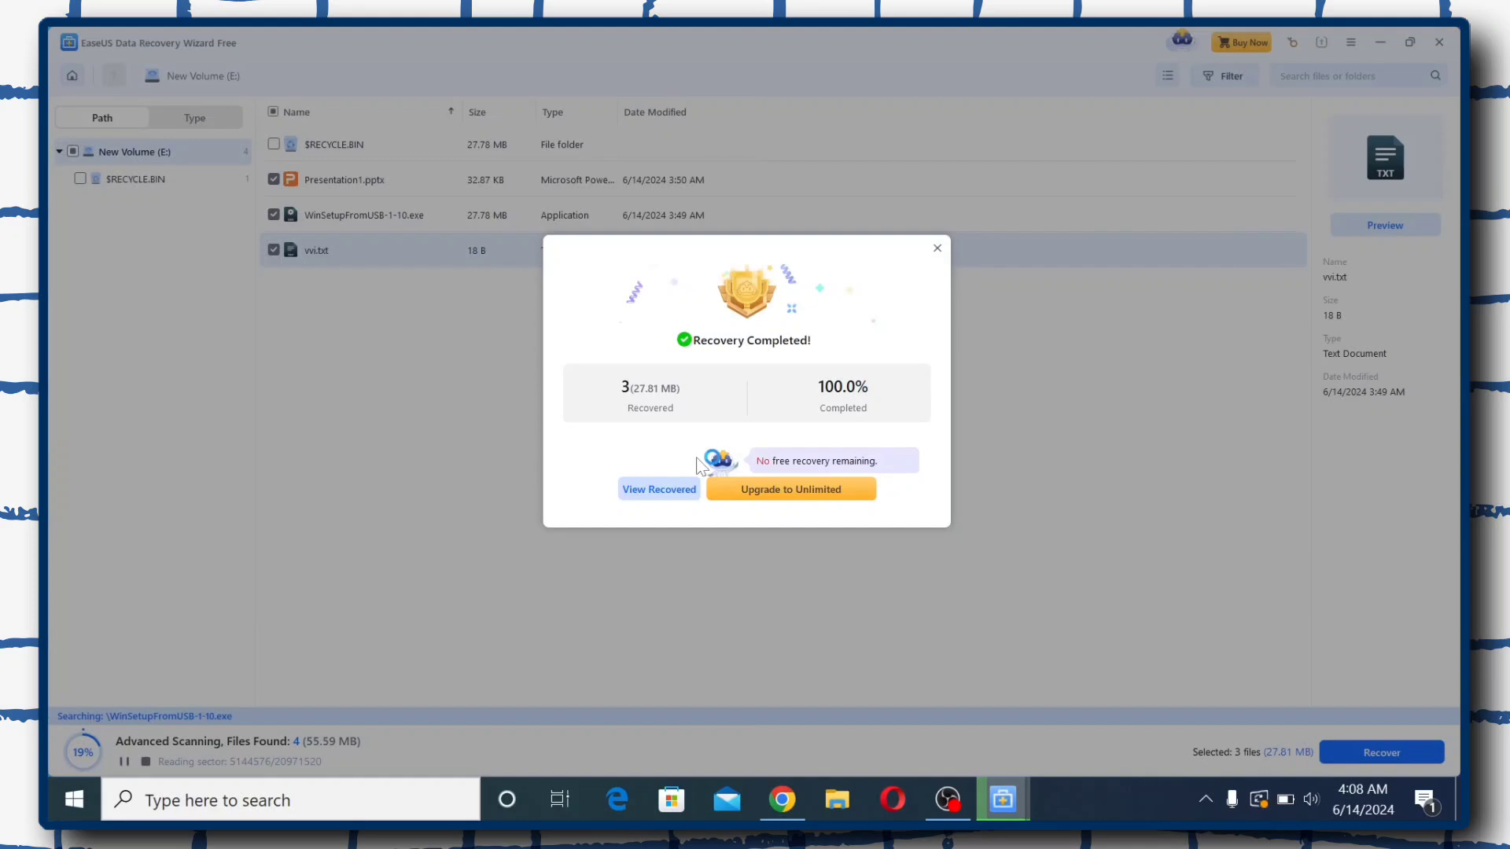
# View the recovered files' location, close its window, and dismiss the recovery completion and Pro upgrade dialogs
pyautogui.click(682, 489)
pyautogui.click(1431, 41)
pyautogui.click(935, 249)
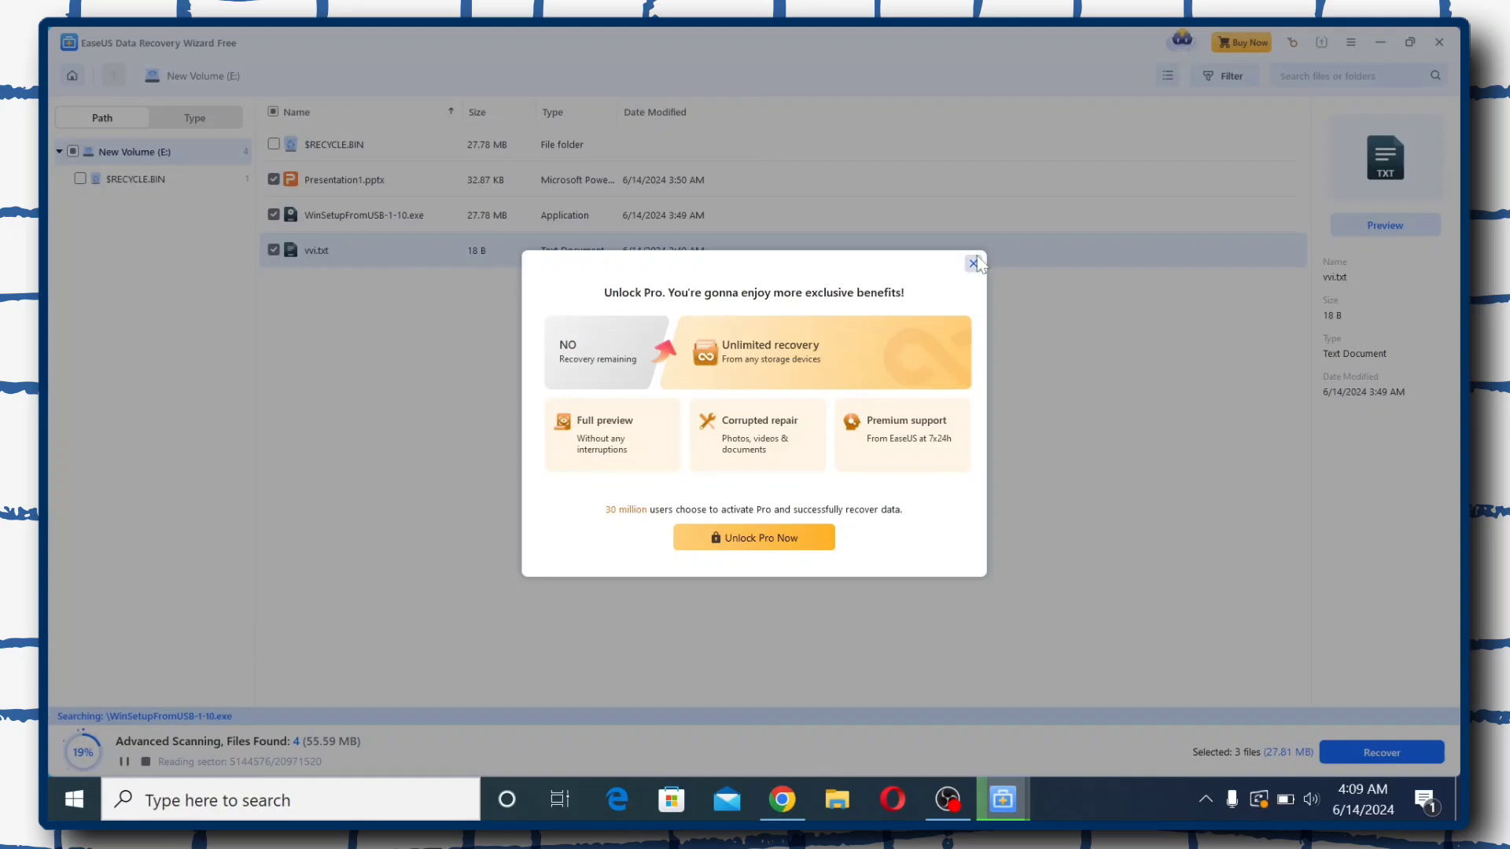
pyautogui.click(974, 264)
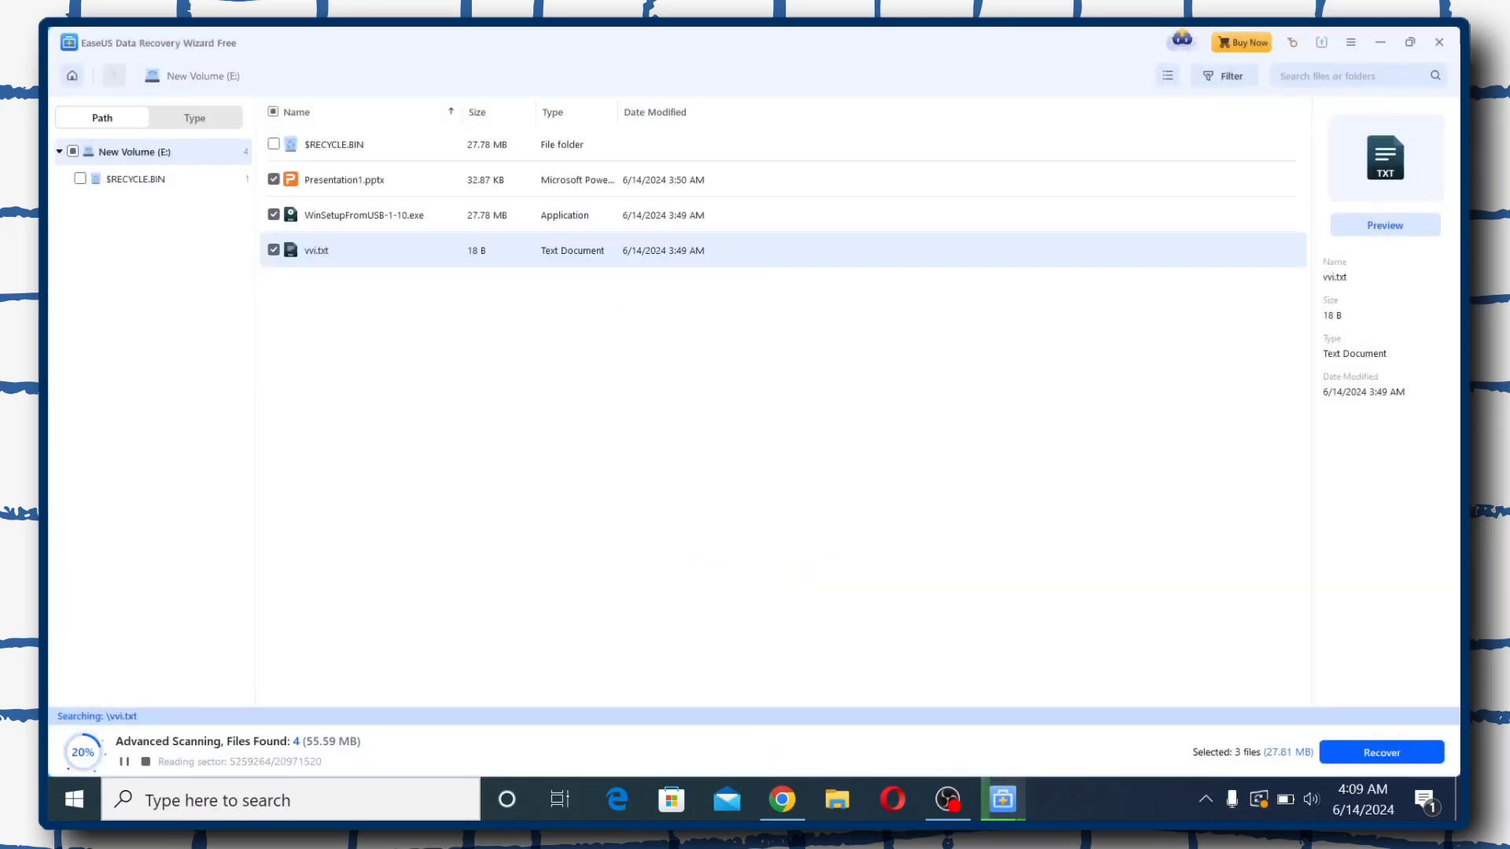
# Try to exit the recovery wizard, dismiss the resulting message and show the desktop
pyautogui.click(1439, 41)
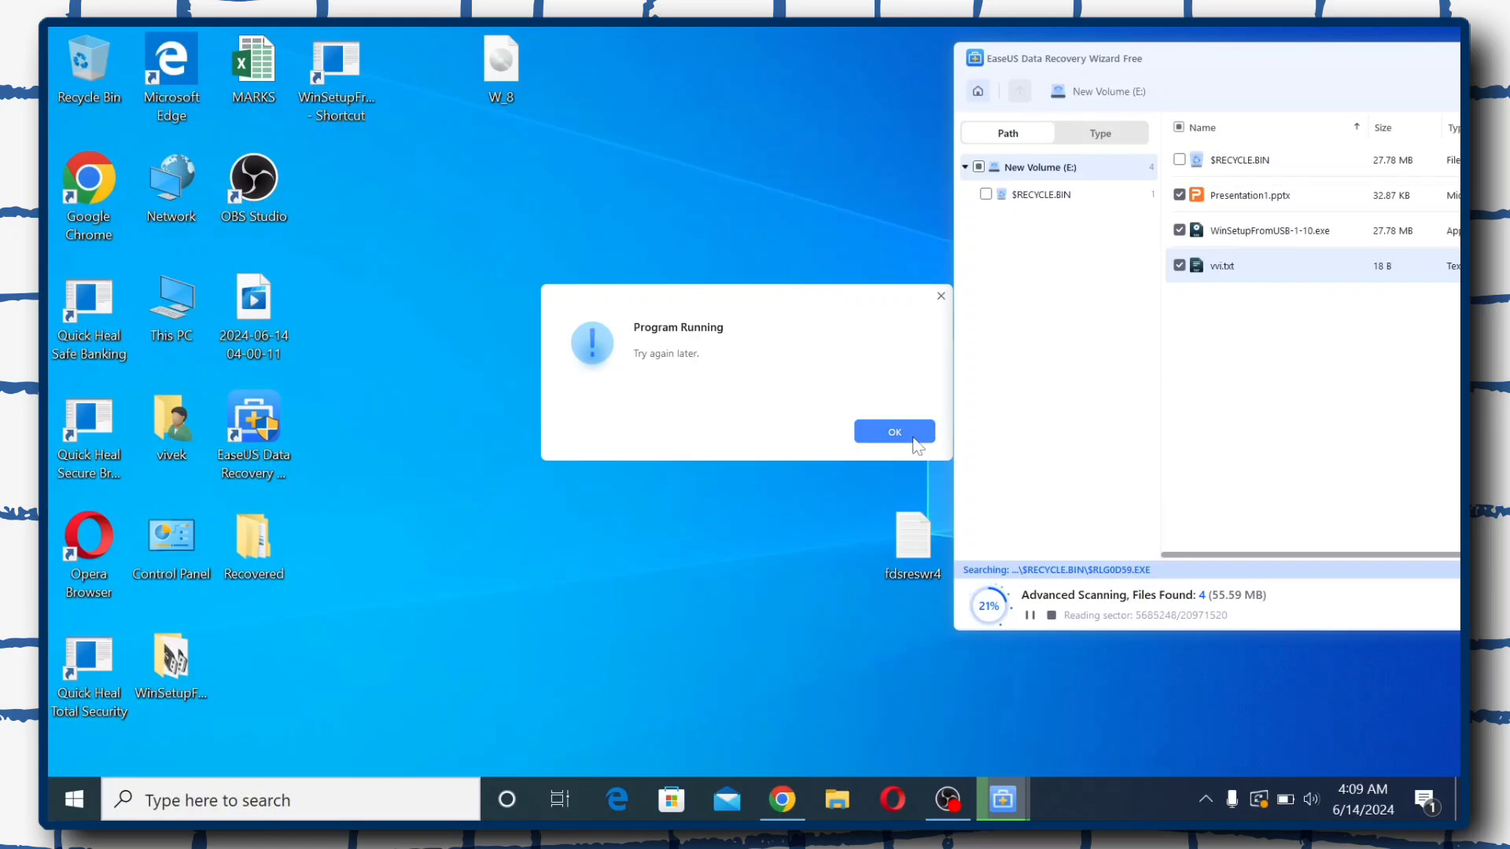
pyautogui.click(915, 437)
pyautogui.press('super+d')
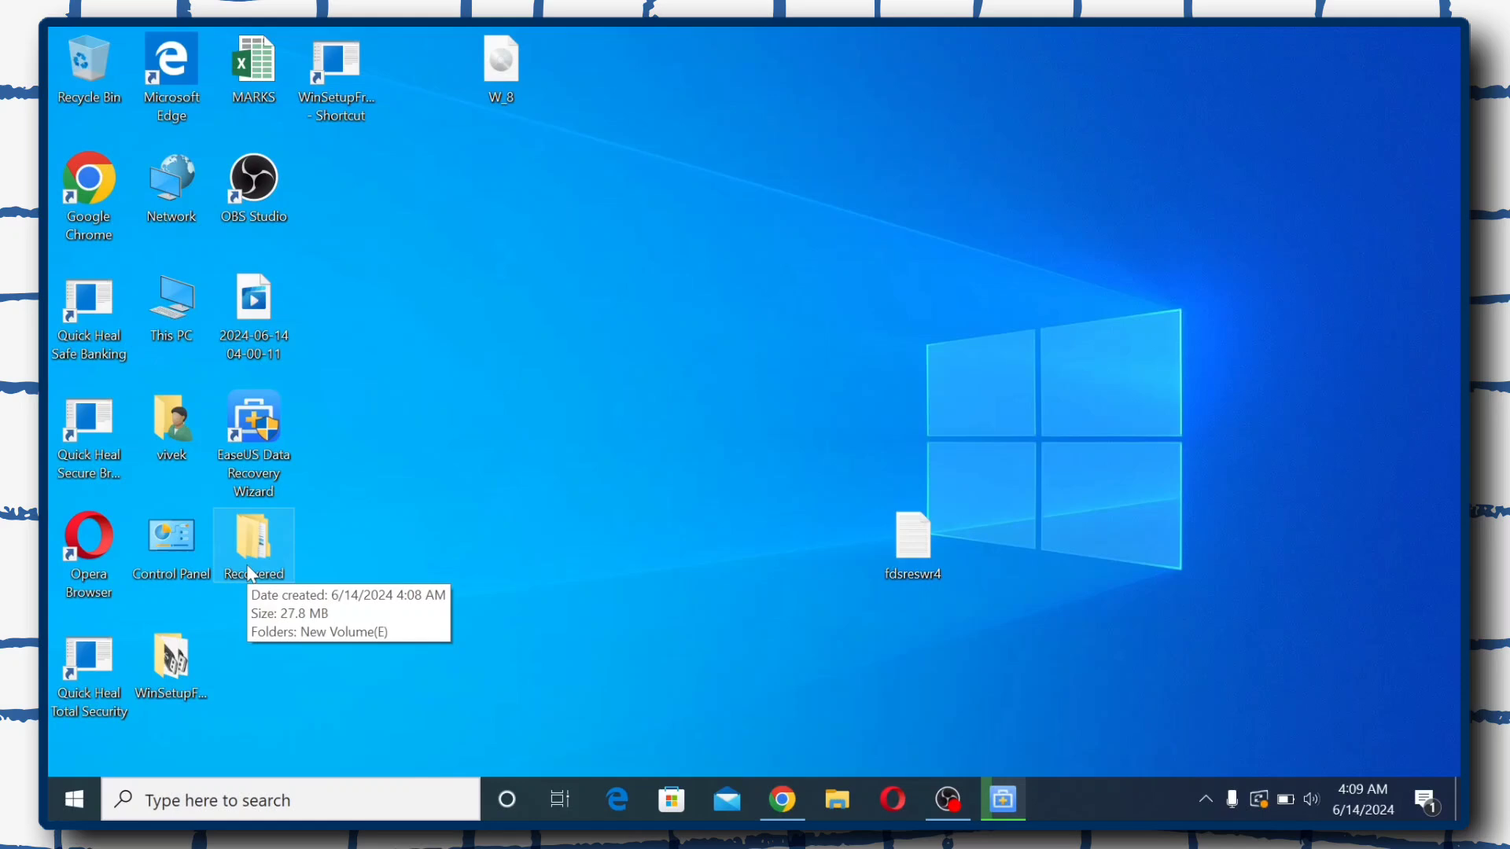
# Open New Volume(E) inside the desktop's Recovered folder, check the vvi text file's contents, and close both windows
pyautogui.click(250, 574)
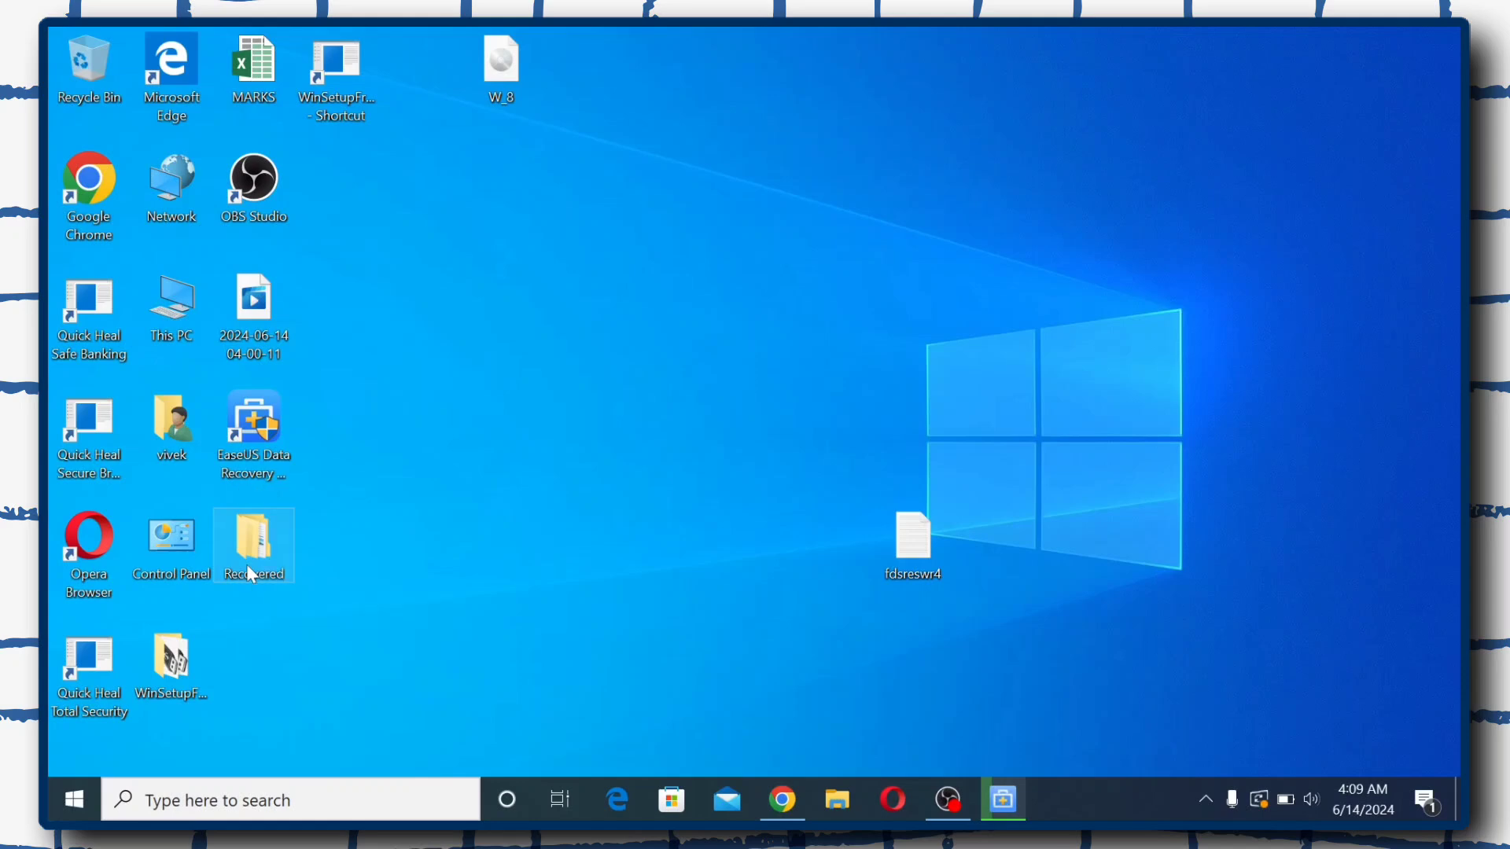
pyautogui.doubleClick(250, 574)
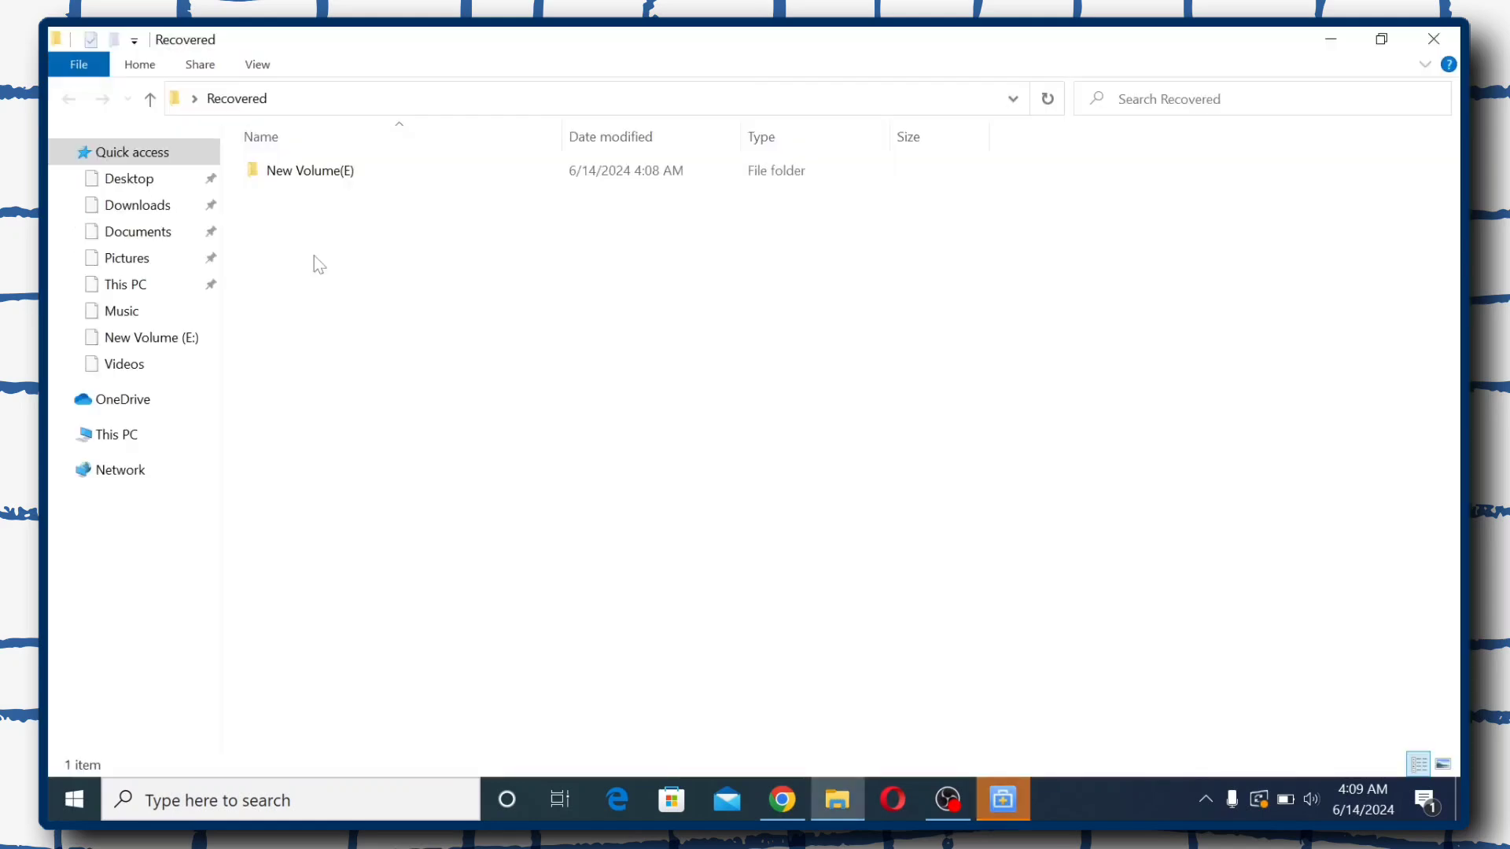
pyautogui.doubleClick(342, 174)
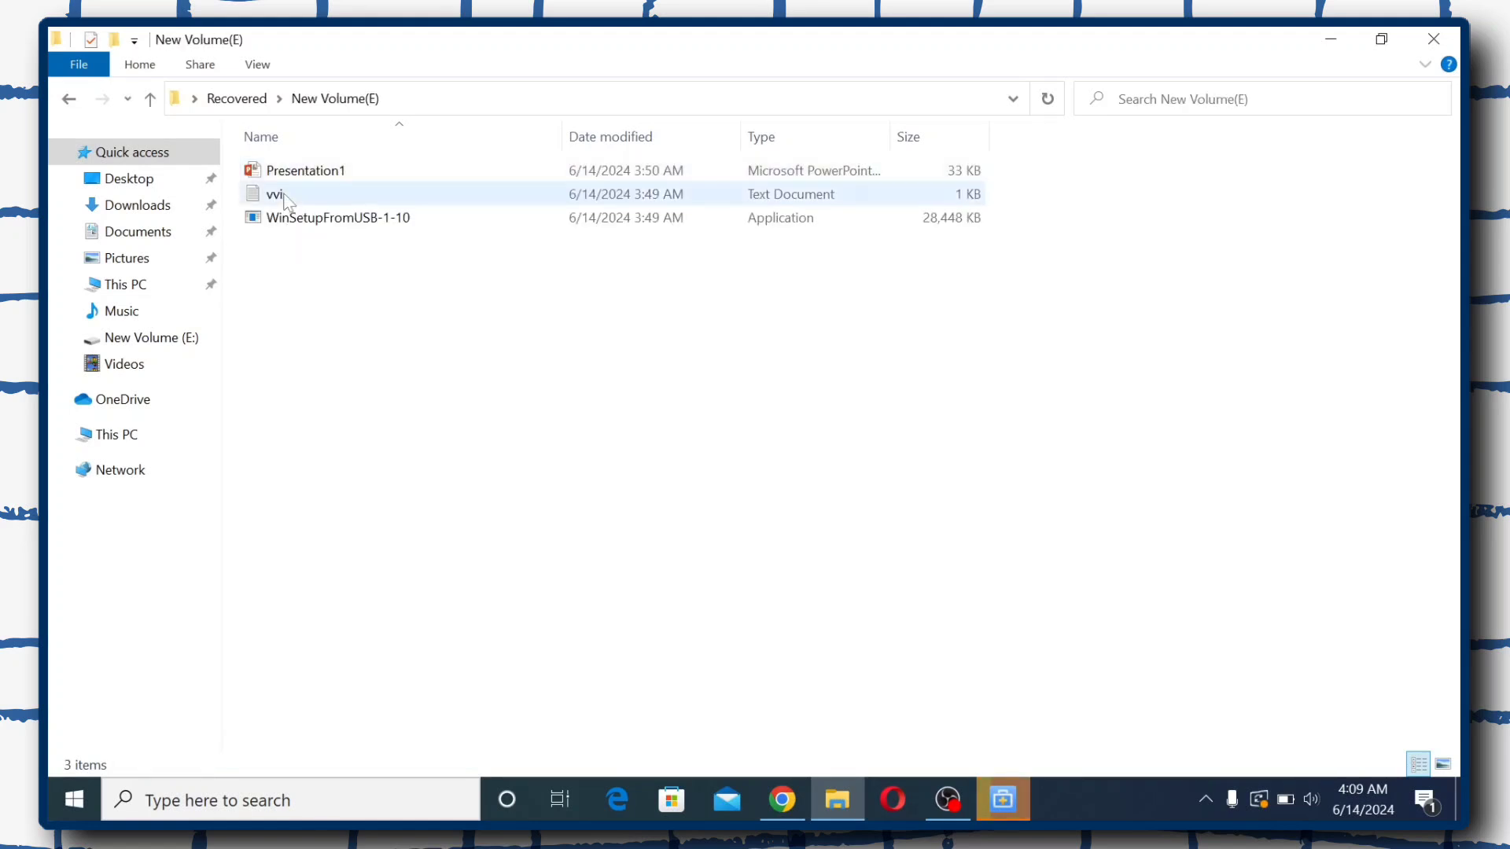
pyautogui.doubleClick(275, 194)
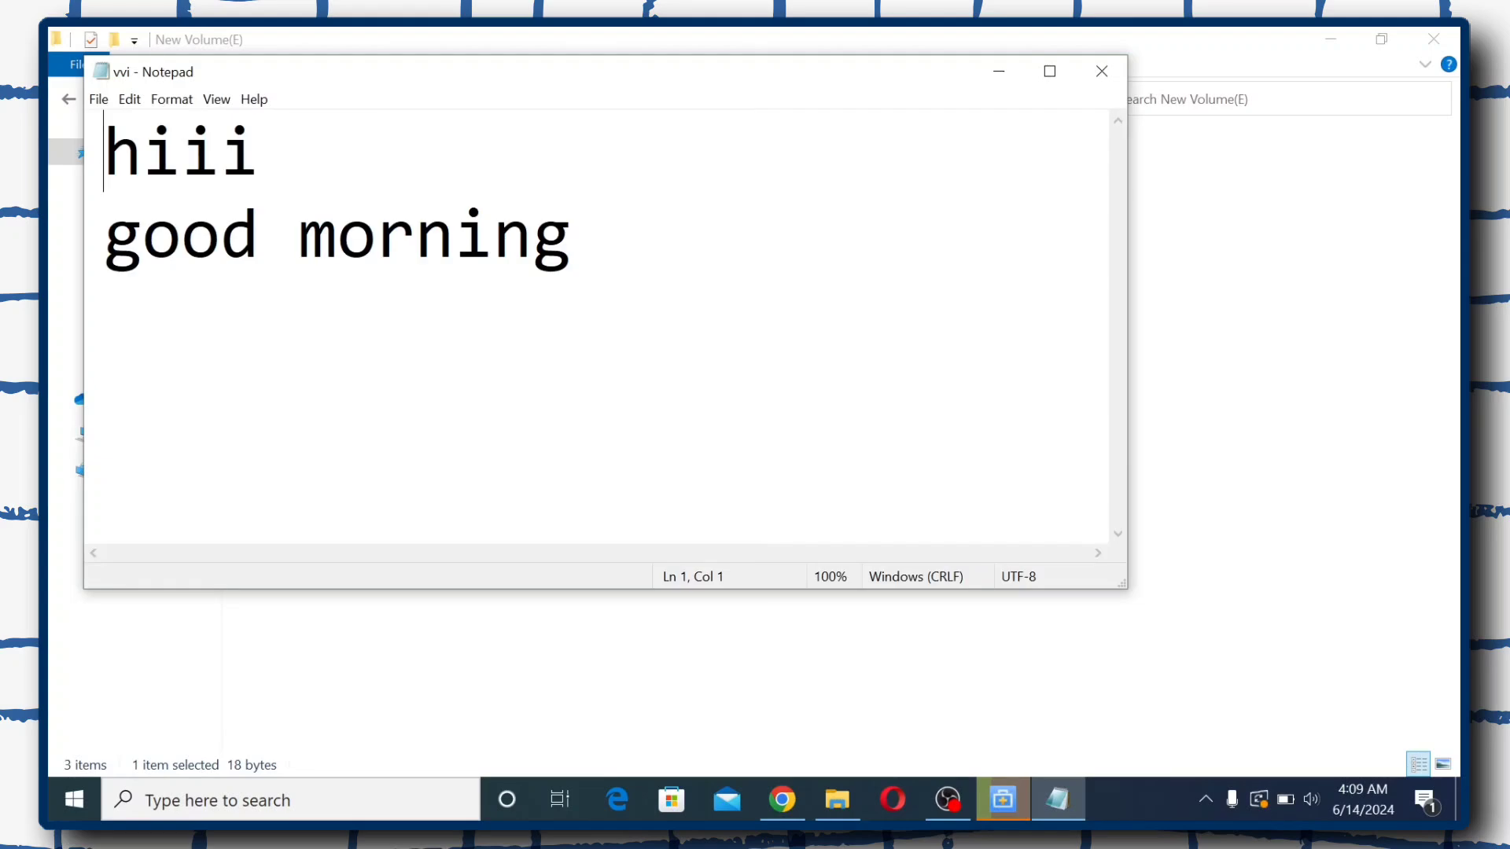
pyautogui.click(1097, 80)
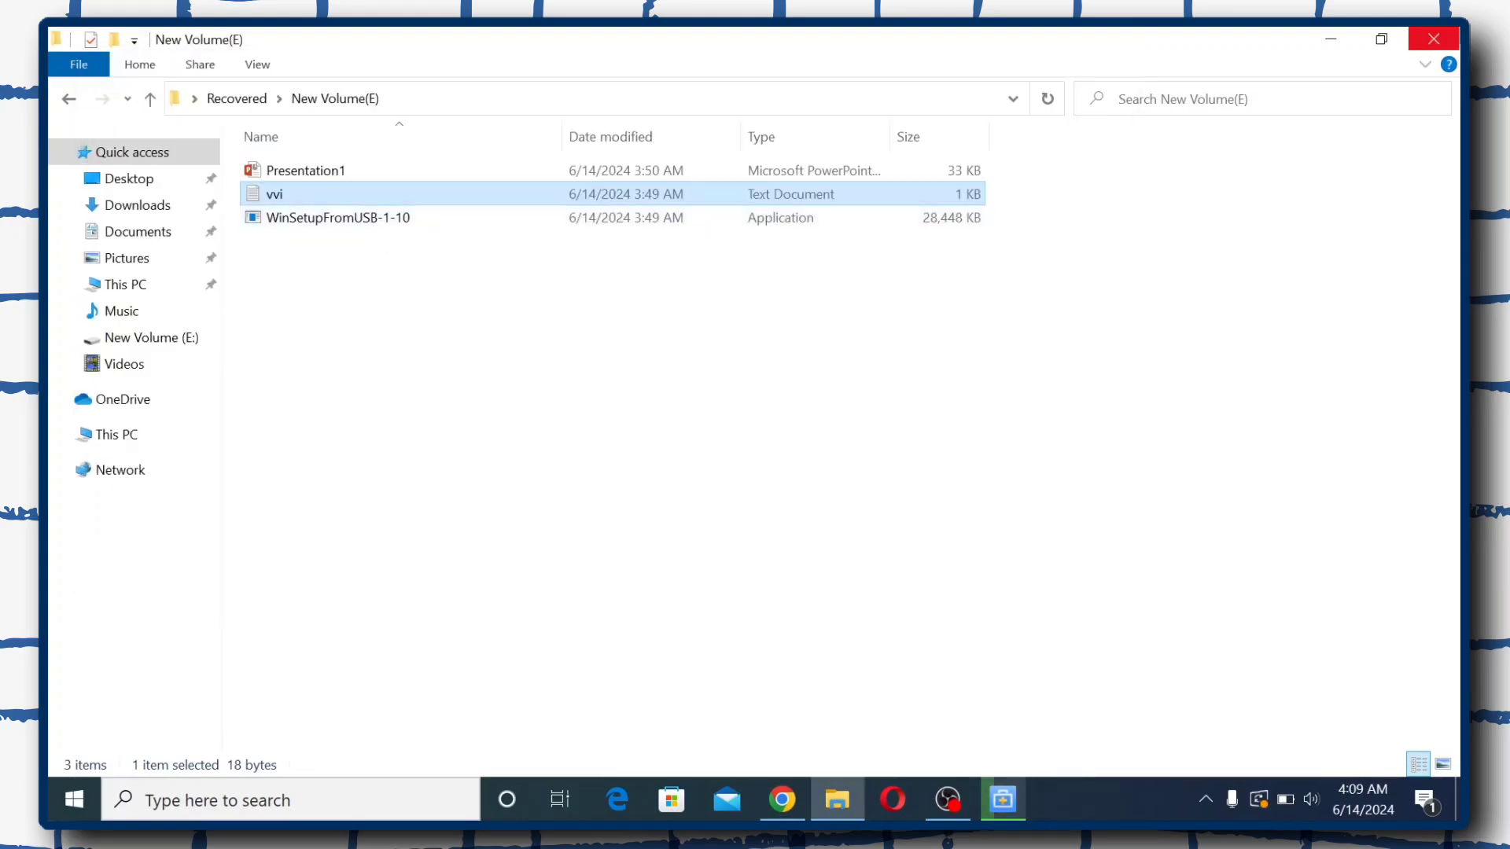
pyautogui.click(1433, 39)
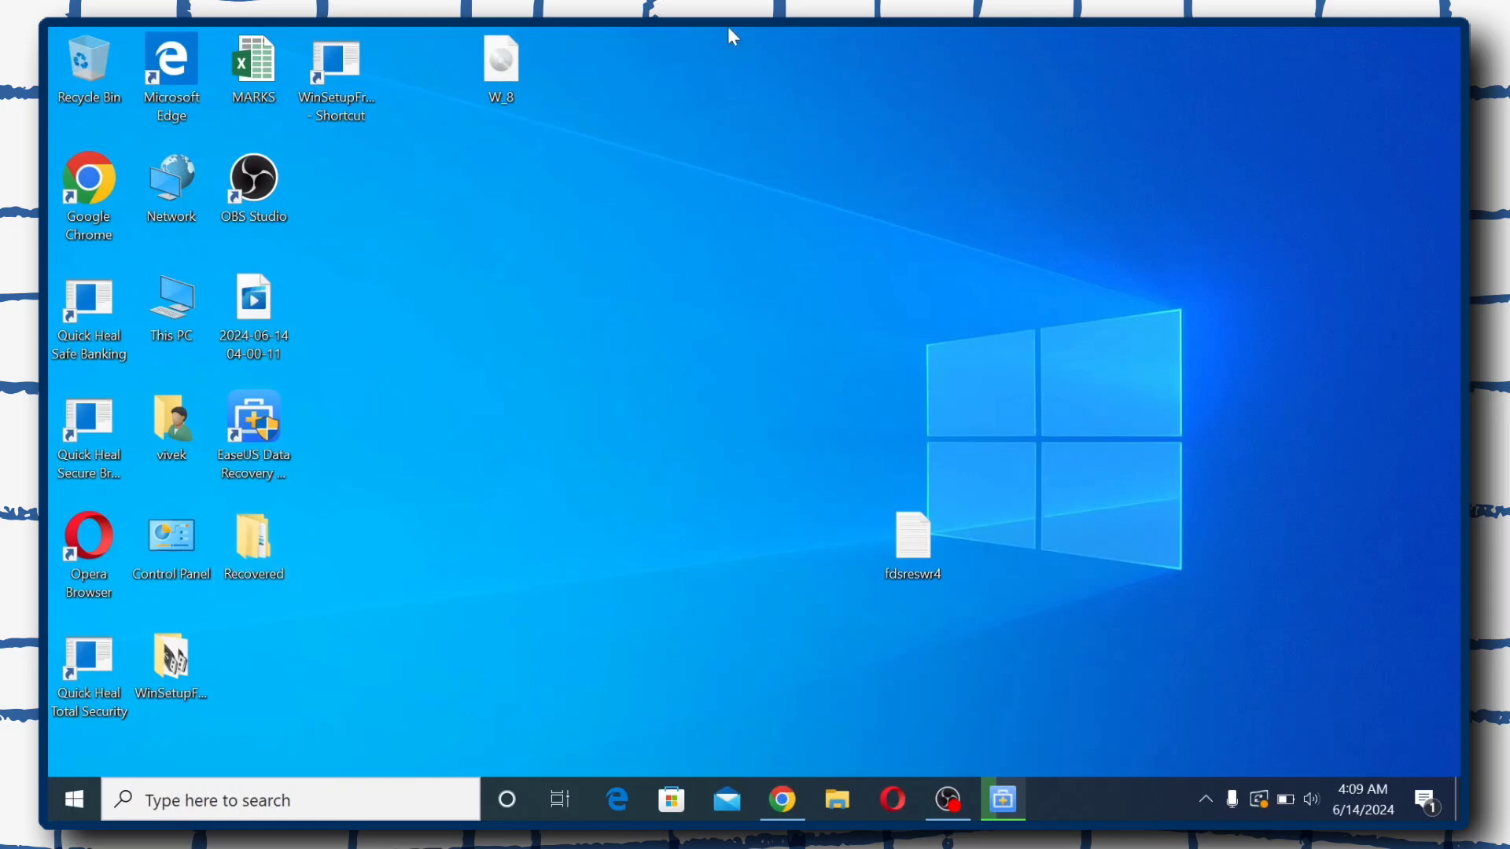
# Reopen the Recovered folder from the desktop and check the details of its New Volume(E) subfolder
pyautogui.doubleClick(258, 526)
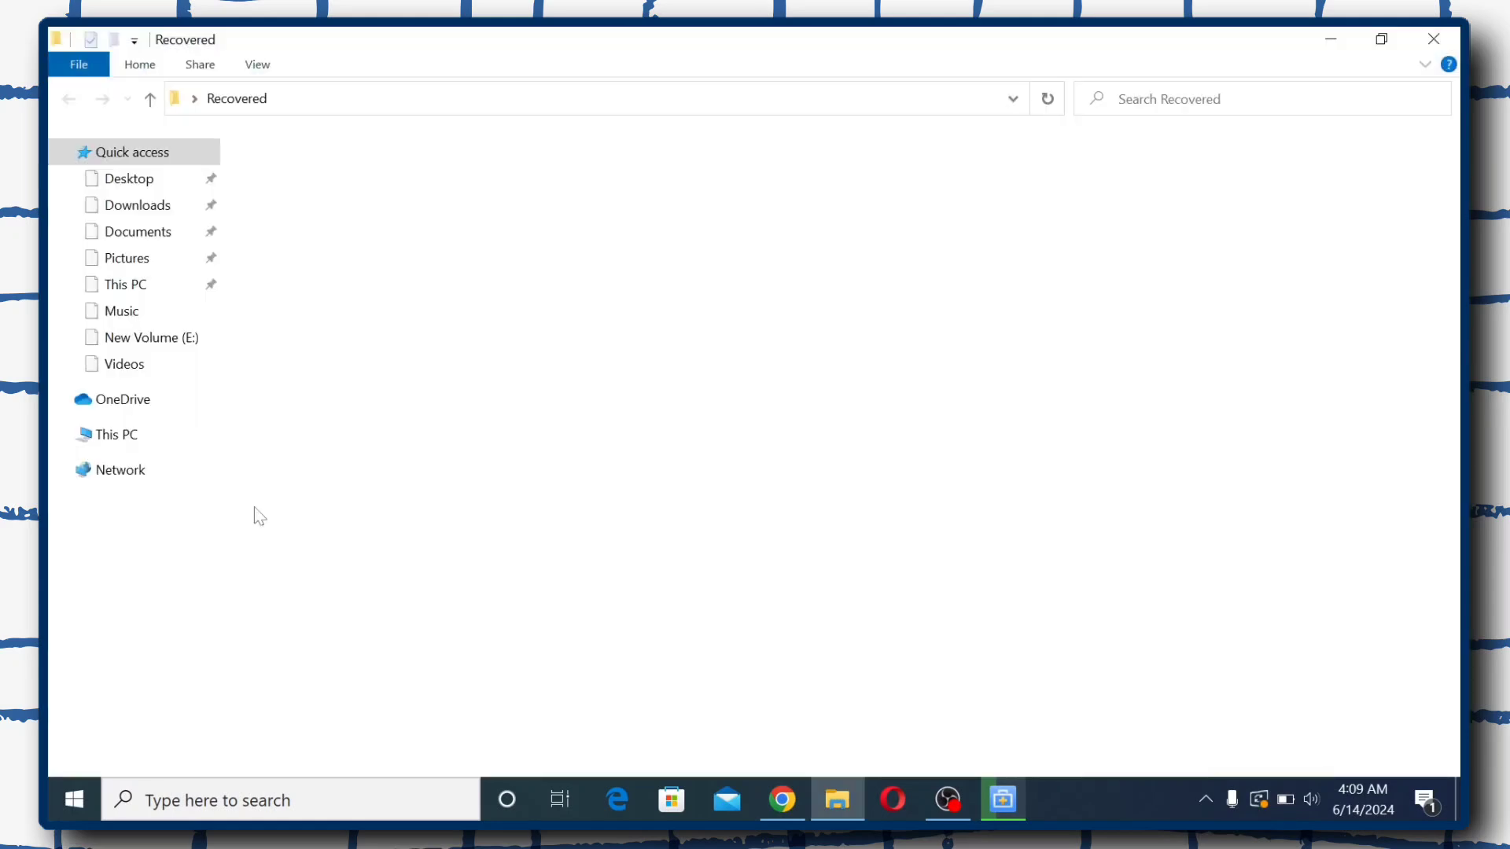
pyautogui.moveTo(384, 172)
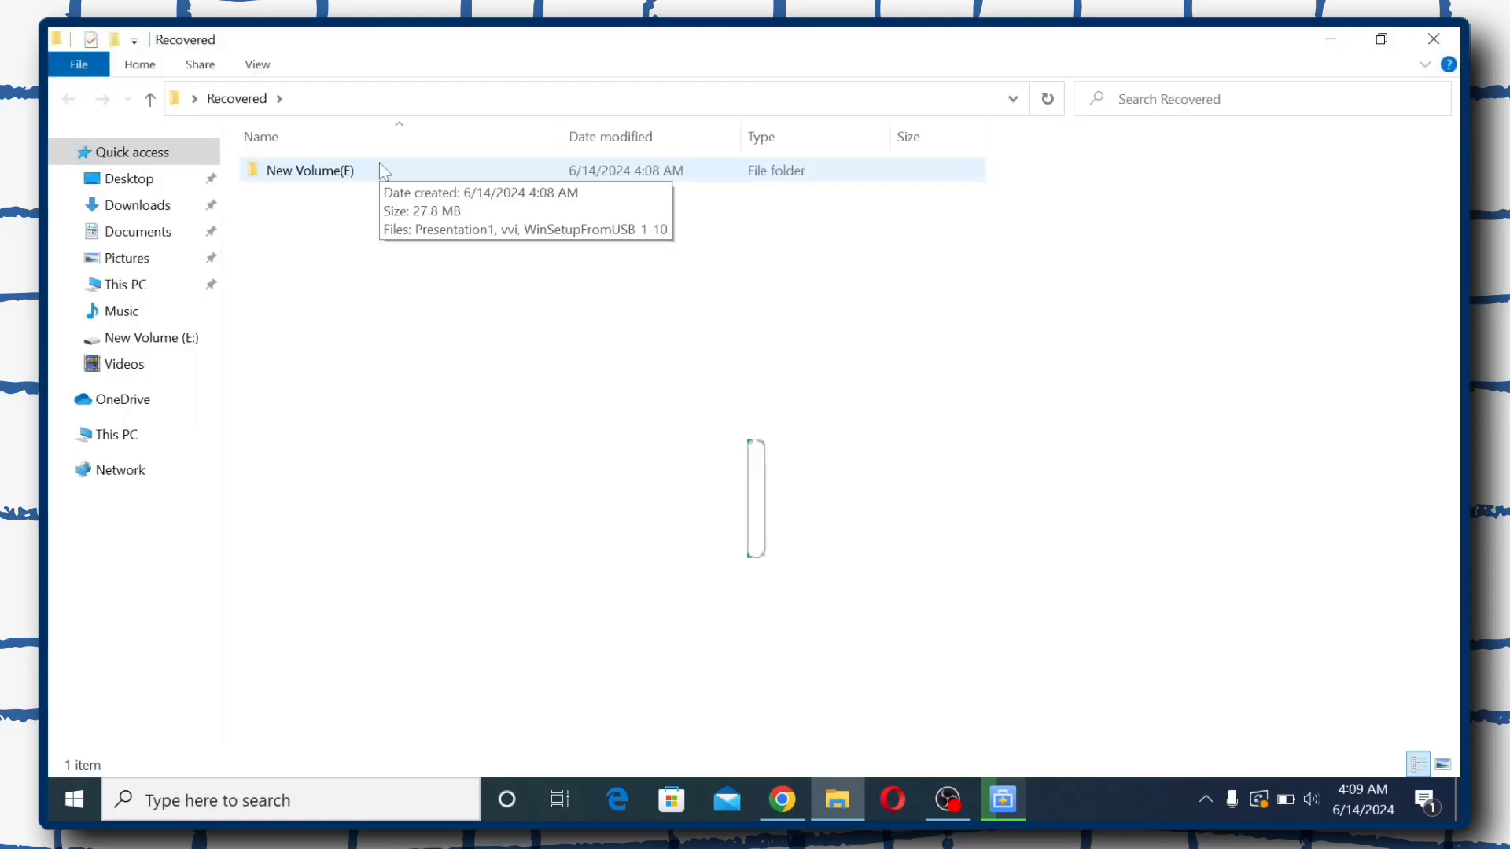